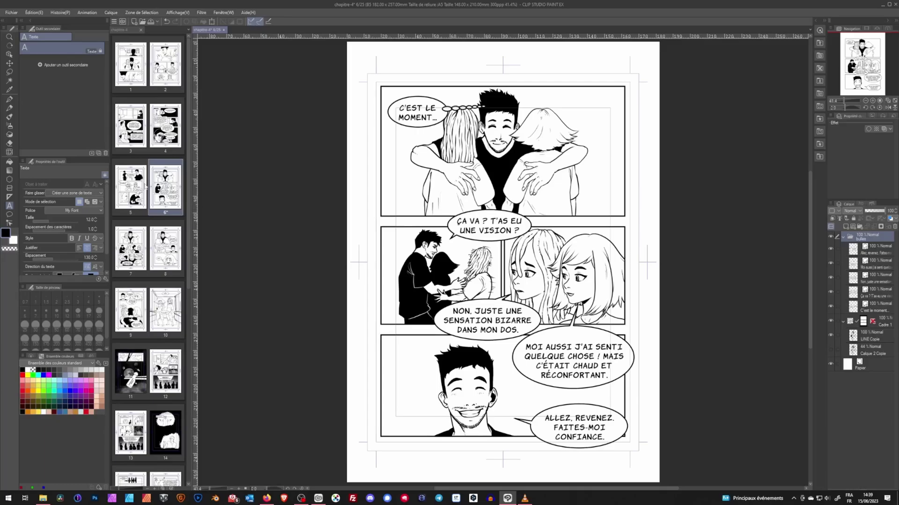
- Lower the Texte sub tool's character spacing to -0.2 and return to the text tool
{"action": "left_click", "coordinate": [104, 175]}
{"action": "left_click", "coordinate": [106, 176]}
{"action": "left_click", "coordinate": [49, 230]}
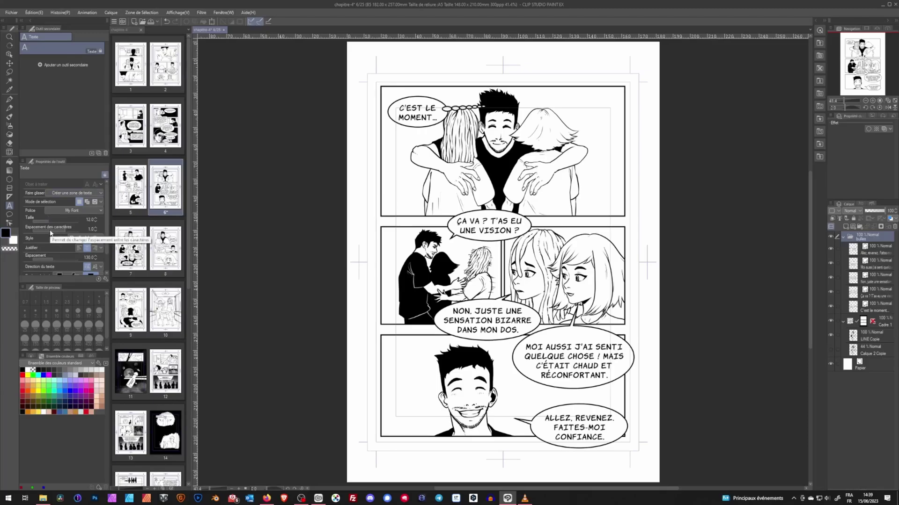
{"action": "left_click", "coordinate": [9, 117]}
{"action": "left_click", "coordinate": [9, 207]}
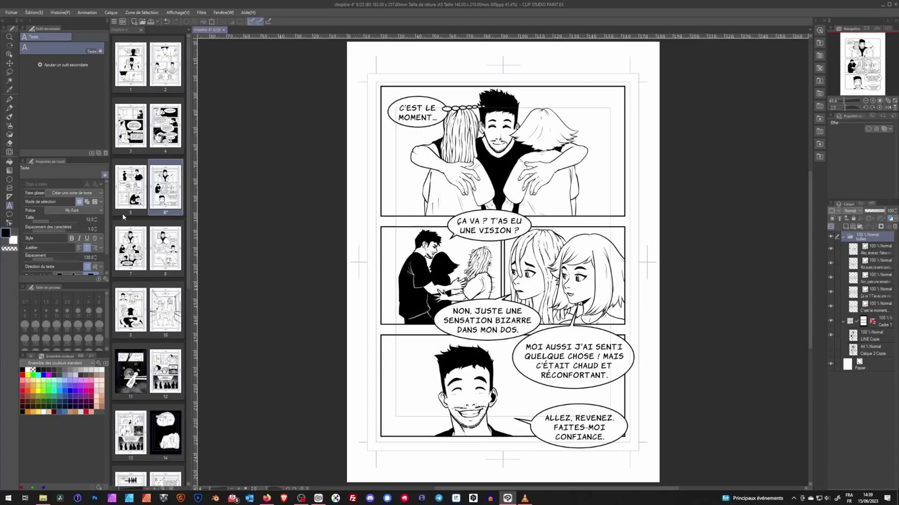
- Set Objet à traiter to new text only and try it on the balloon texts
{"action": "left_click", "coordinate": [104, 280]}
{"action": "left_click_drag", "start_coordinate": [313, 184], "coordinate": [415, 179]}
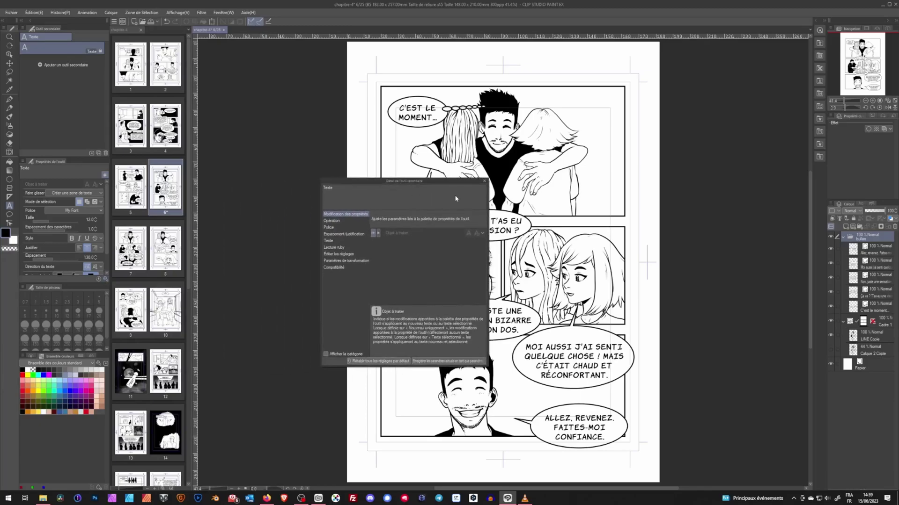
{"action": "left_click", "coordinate": [417, 113]}
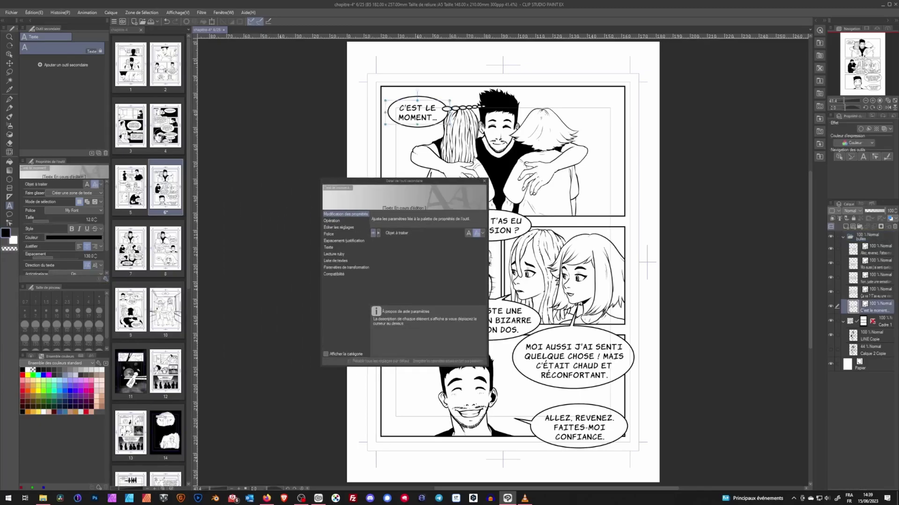
{"action": "left_click", "coordinate": [468, 237]}
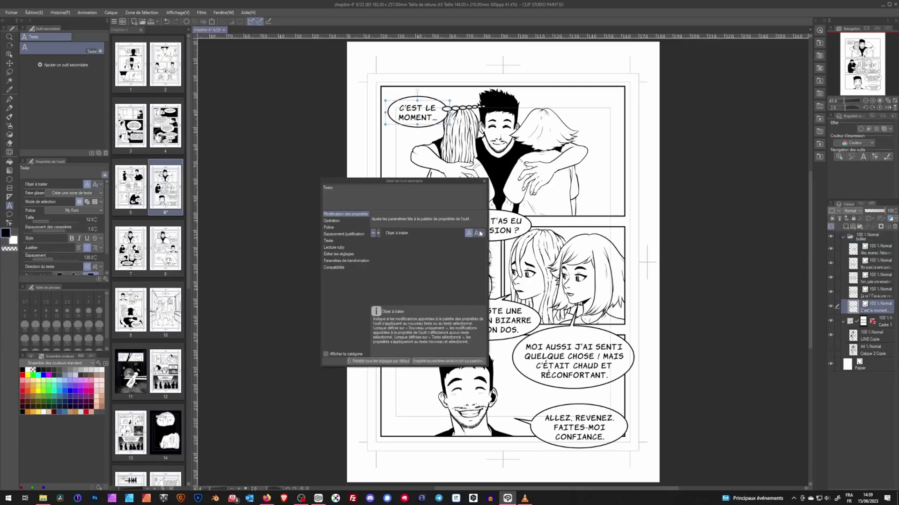
{"action": "left_click", "coordinate": [485, 181]}
{"action": "left_click", "coordinate": [434, 118]}
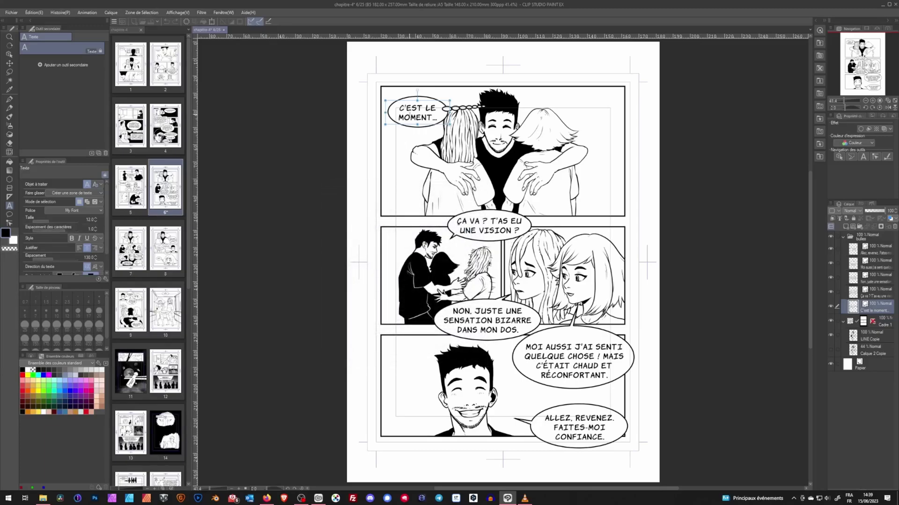
{"action": "left_click", "coordinate": [488, 226]}
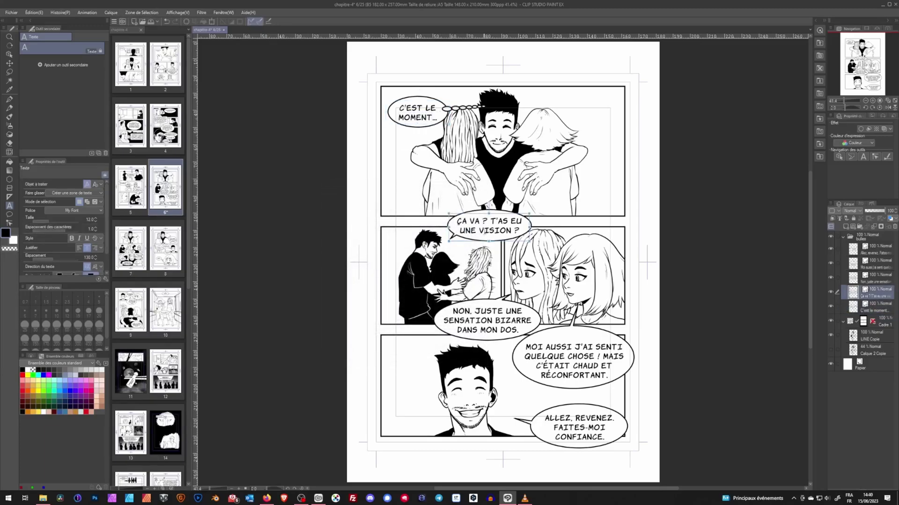
{"action": "left_click", "coordinate": [487, 320]}
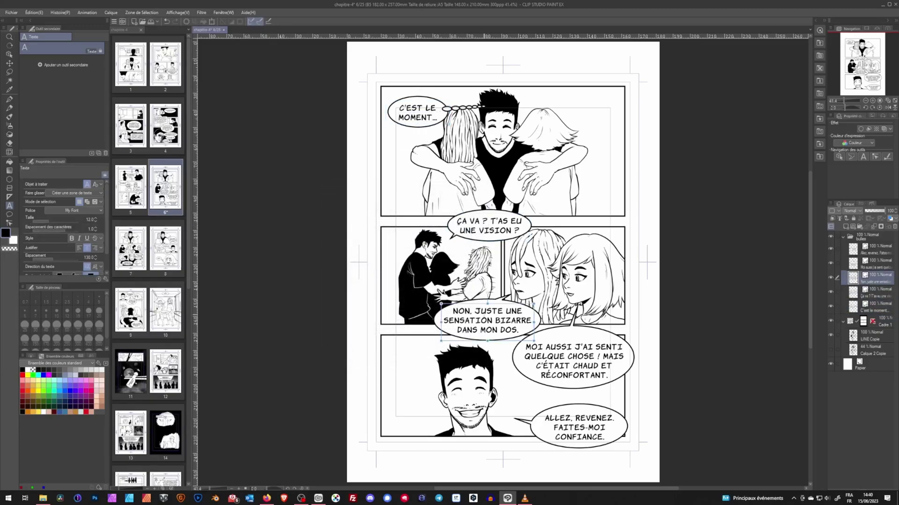
- Switch Objet à traiter to Texte sélectionné and test it on the balloon texts
{"action": "left_click", "coordinate": [105, 279]}
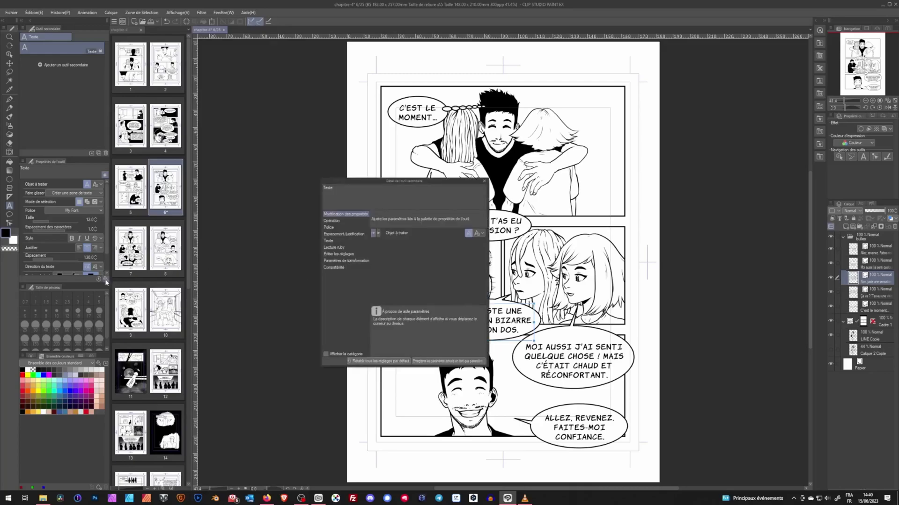
{"action": "left_click", "coordinate": [478, 235]}
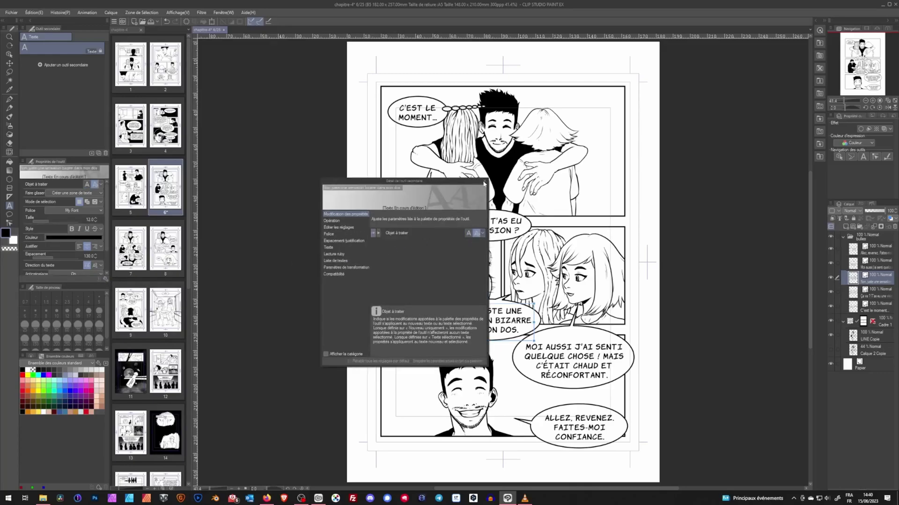
{"action": "left_click", "coordinate": [485, 181]}
{"action": "left_click", "coordinate": [489, 227]}
{"action": "left_click", "coordinate": [486, 321]}
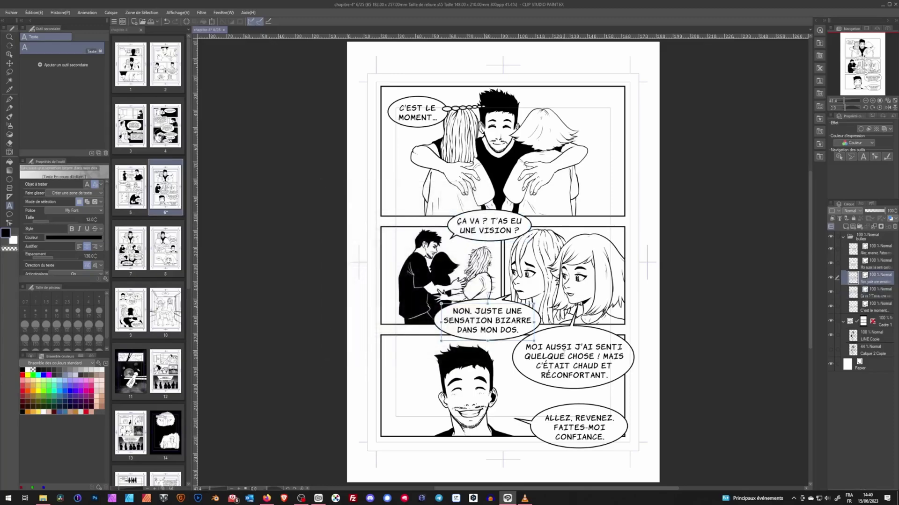
{"action": "left_click", "coordinate": [489, 225]}
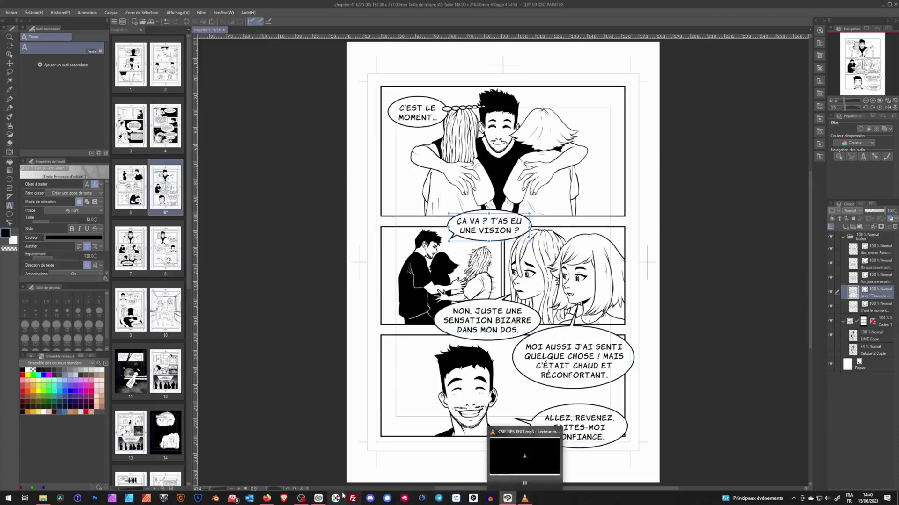
- Keep dragging set to create a text box, test it, and discard the empty box
{"action": "left_click", "coordinate": [105, 279]}
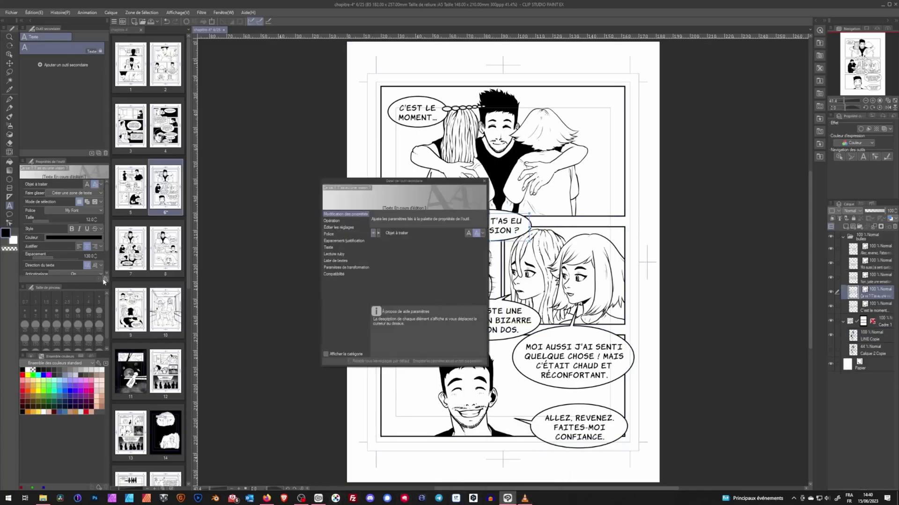
{"action": "left_click", "coordinate": [350, 222]}
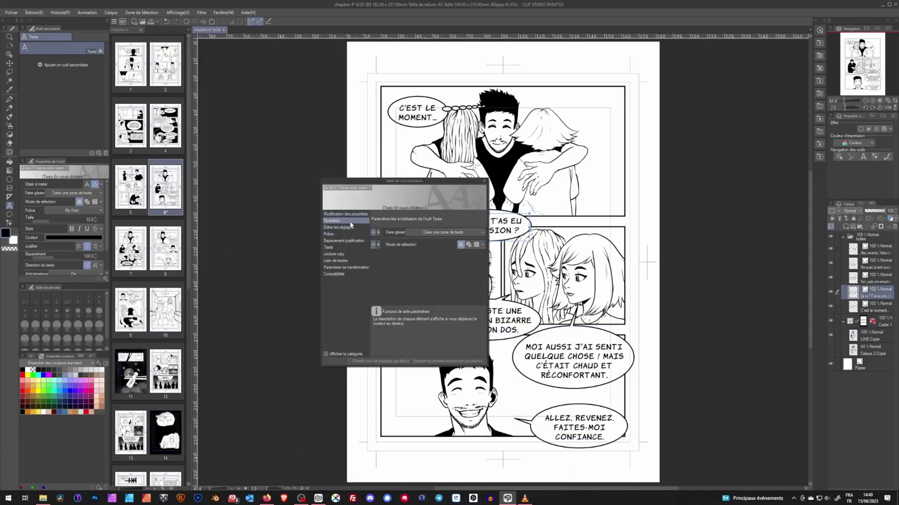
{"action": "left_click", "coordinate": [463, 233]}
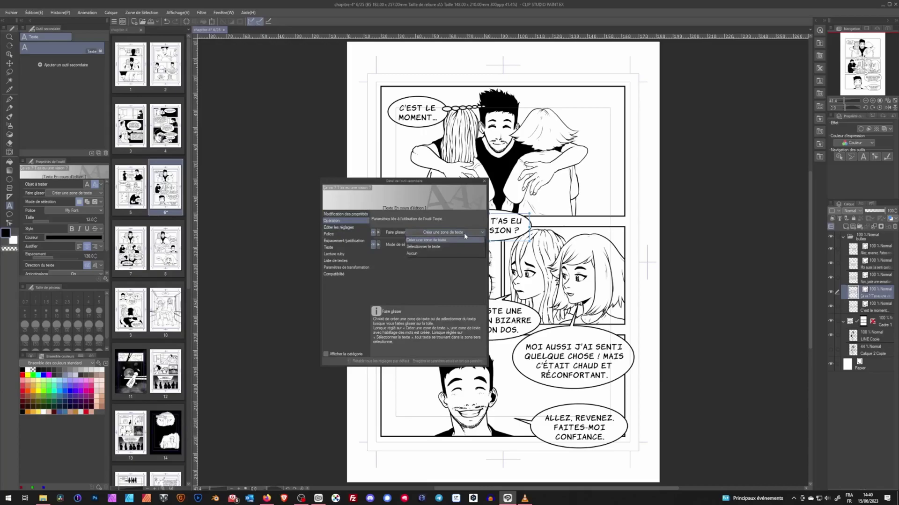
{"action": "left_click", "coordinate": [442, 243]}
{"action": "left_click", "coordinate": [485, 181]}
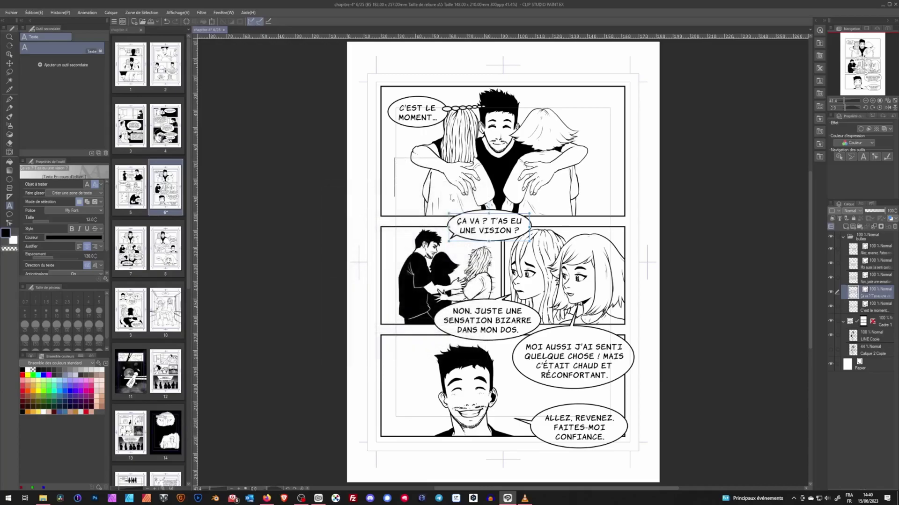
{"action": "left_click_drag", "start_coordinate": [471, 206], "coordinate": [392, 157]}
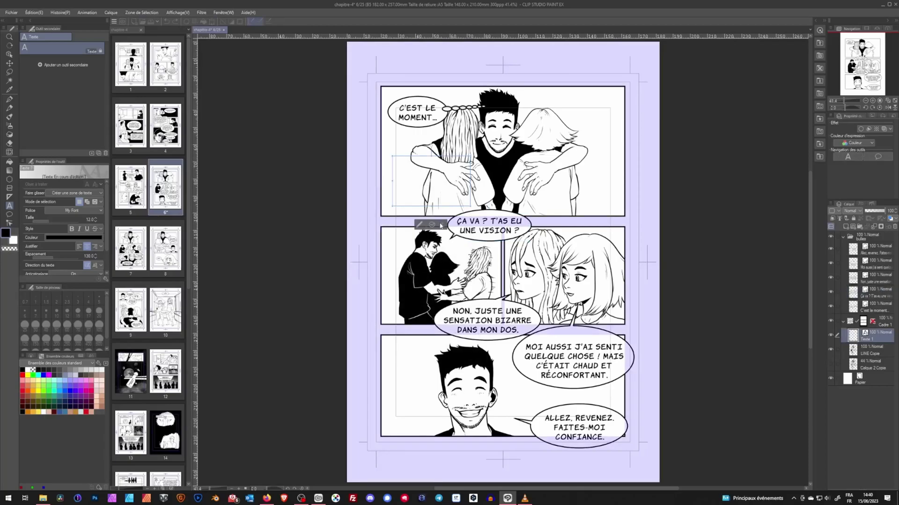
{"action": "left_click", "coordinate": [440, 225]}
- Set Faire glisser to Sélectionner le texte and drag to select all five balloon texts
{"action": "left_click", "coordinate": [105, 279]}
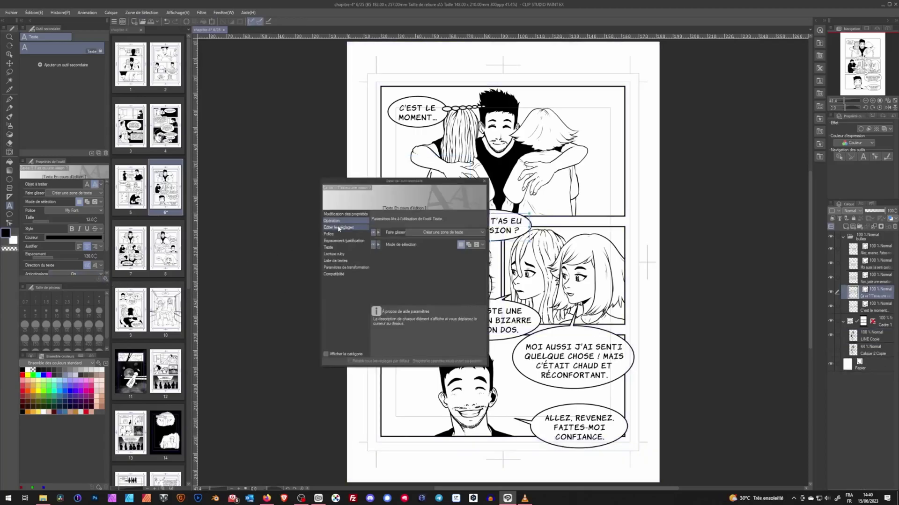
{"action": "left_click", "coordinate": [445, 233]}
{"action": "left_click", "coordinate": [436, 246]}
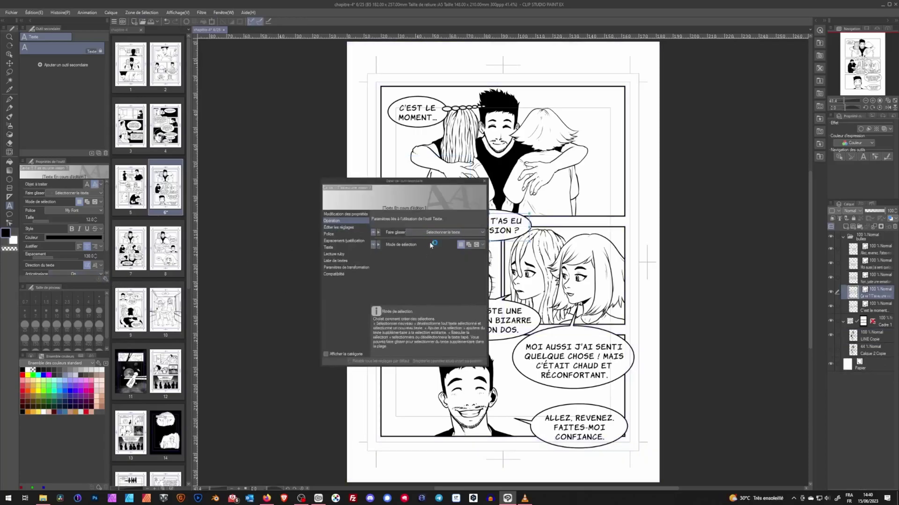
{"action": "left_click", "coordinate": [484, 181]}
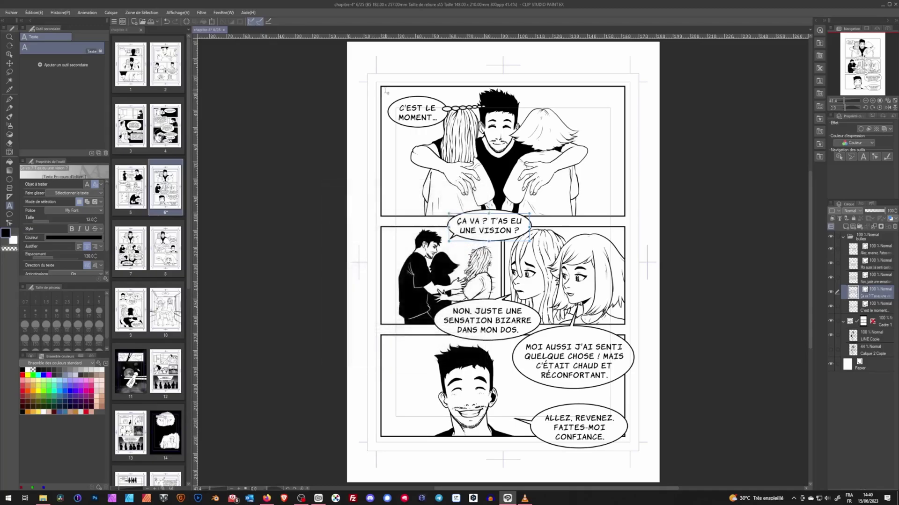
{"action": "left_click_drag", "start_coordinate": [636, 449], "coordinate": [639, 451]}
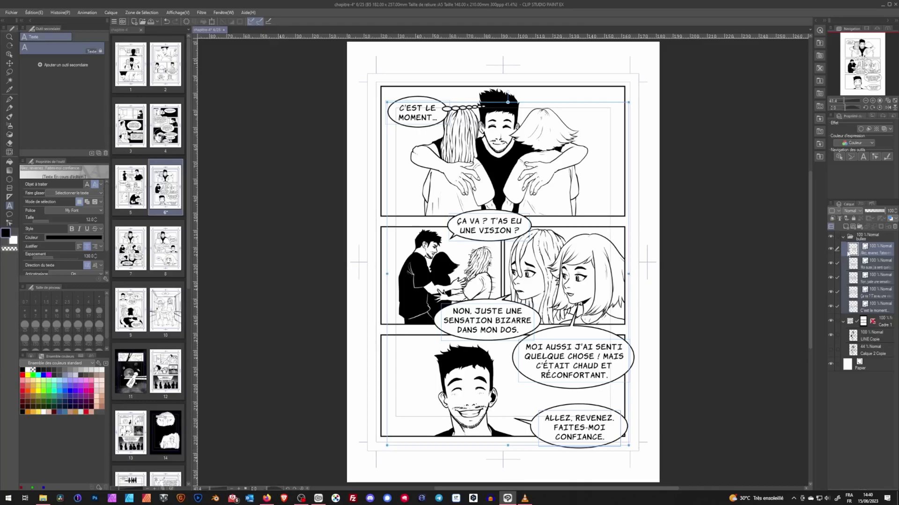
{"action": "left_click", "coordinate": [105, 279]}
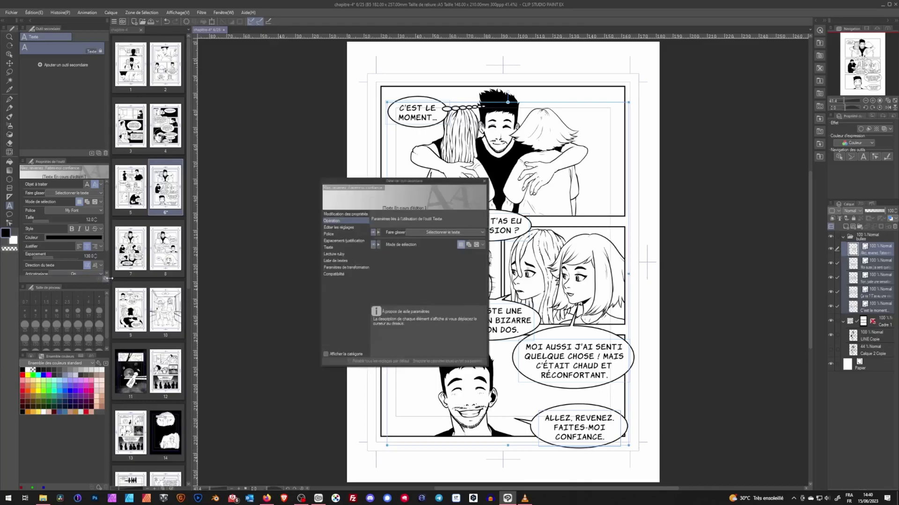
{"action": "left_click", "coordinate": [430, 232]}
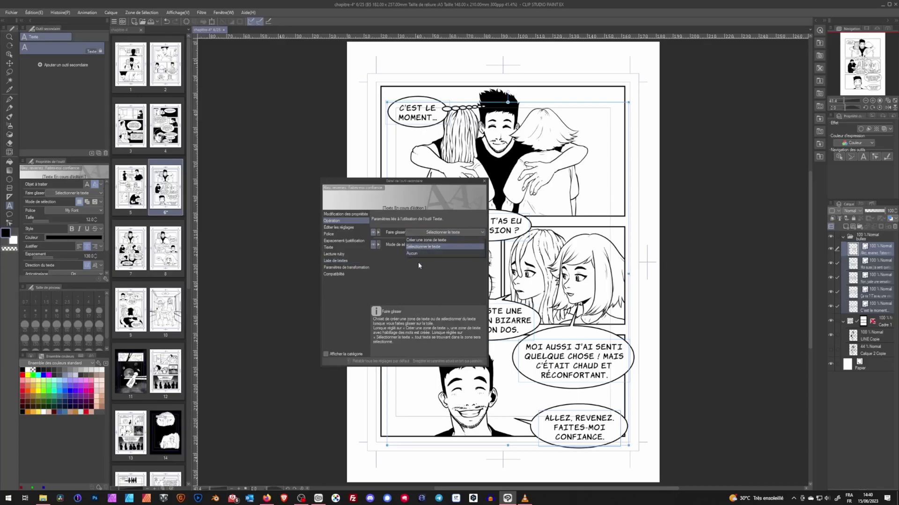
- Reset dragging to create text boxes, then select the three upper bubble texts plus MOI AUSSI J'AI SENTI
{"action": "left_click", "coordinate": [423, 240]}
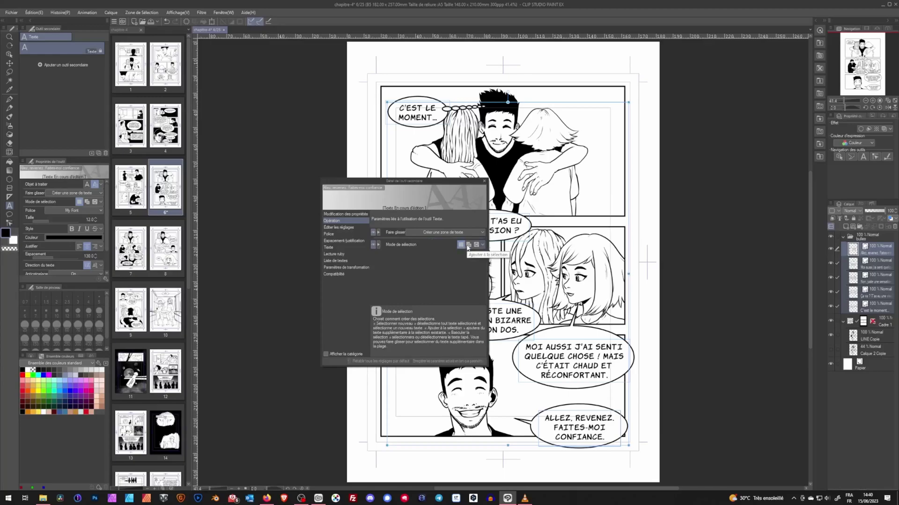
{"action": "left_click", "coordinate": [484, 181]}
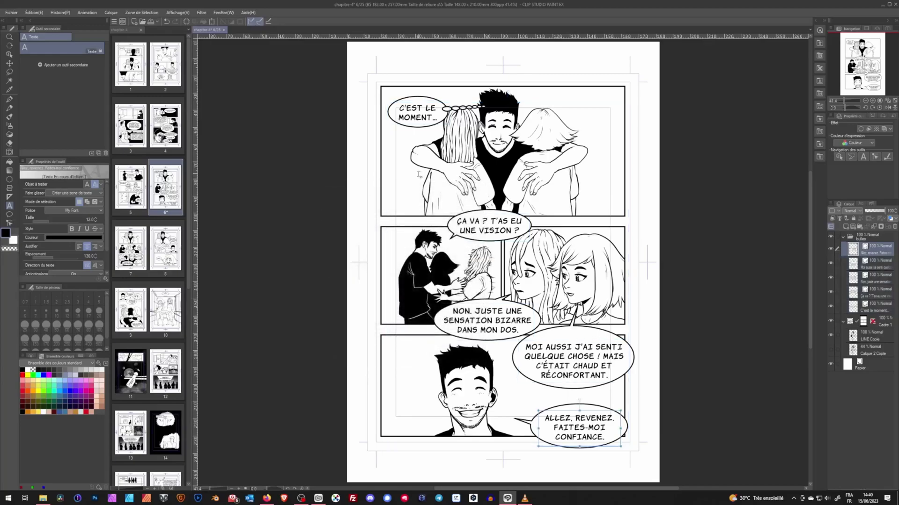
{"action": "left_click", "coordinate": [411, 117]}
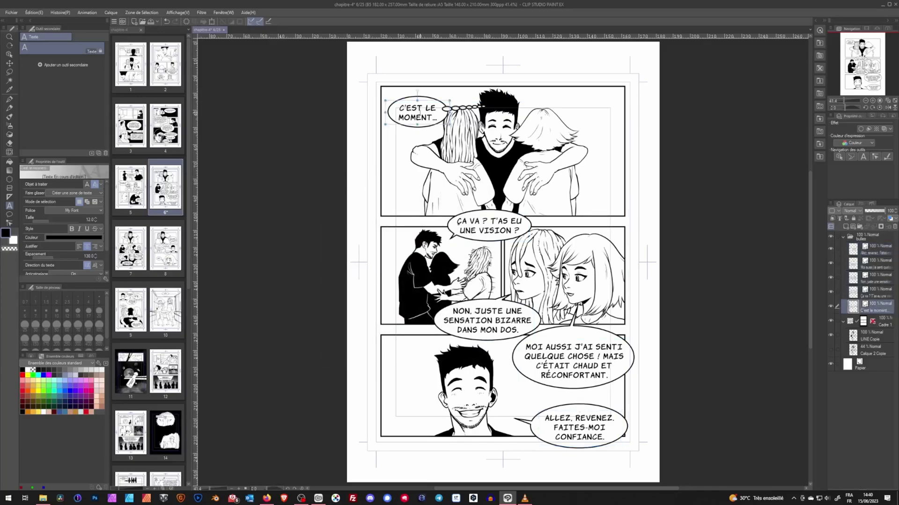
{"action": "left_click", "coordinate": [489, 225]}
{"action": "left_click", "coordinate": [486, 321]}
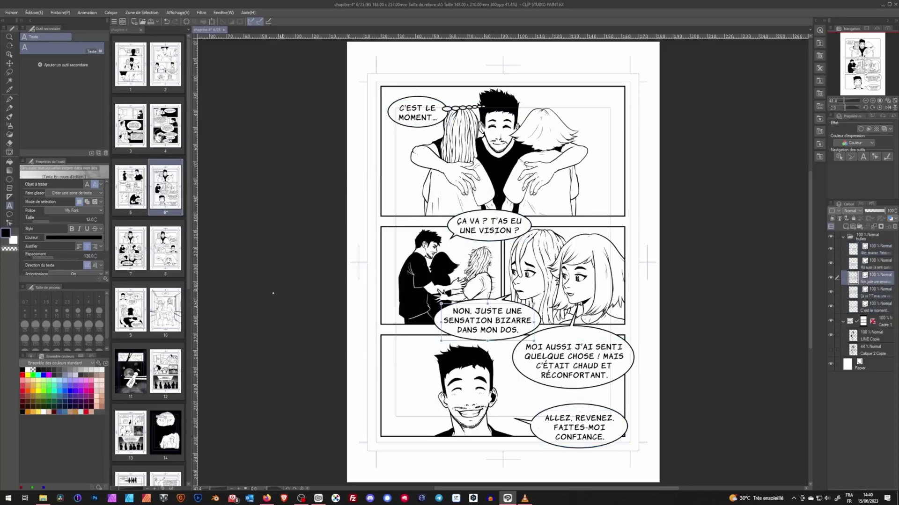
{"action": "left_click", "coordinate": [105, 279]}
{"action": "left_click", "coordinate": [486, 185]}
{"action": "left_click", "coordinate": [870, 263], "text": "ctrl"}
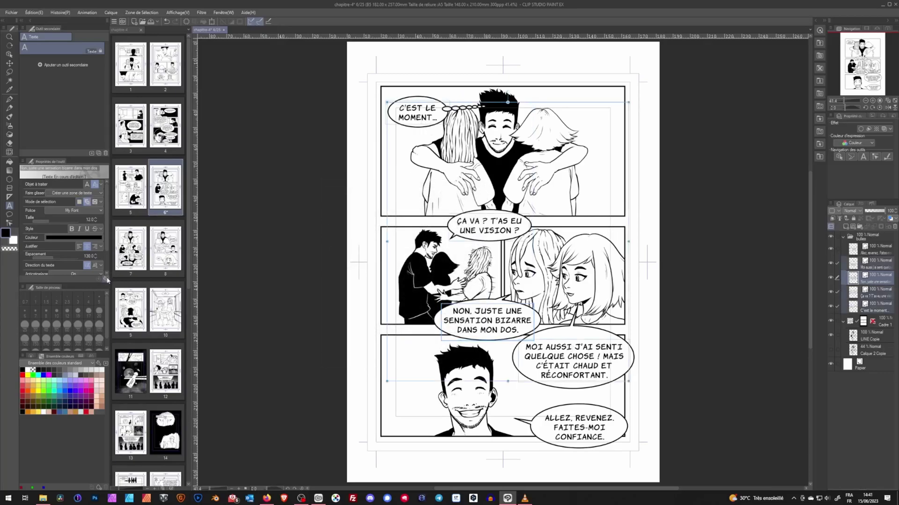
- Set Comment ajouter to Ajouter au texte choisi in Éditer les réglages
{"action": "left_click", "coordinate": [105, 279]}
{"action": "left_click", "coordinate": [338, 227]}
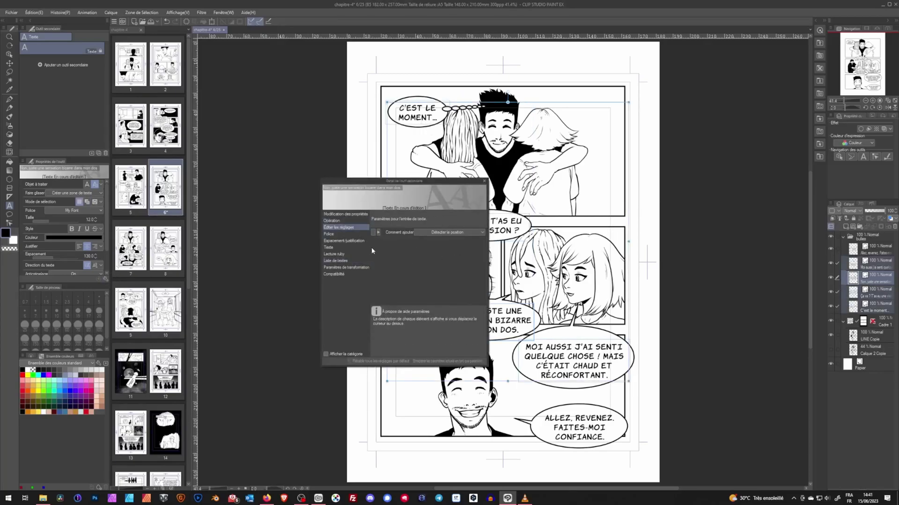
{"action": "left_click", "coordinate": [447, 232]}
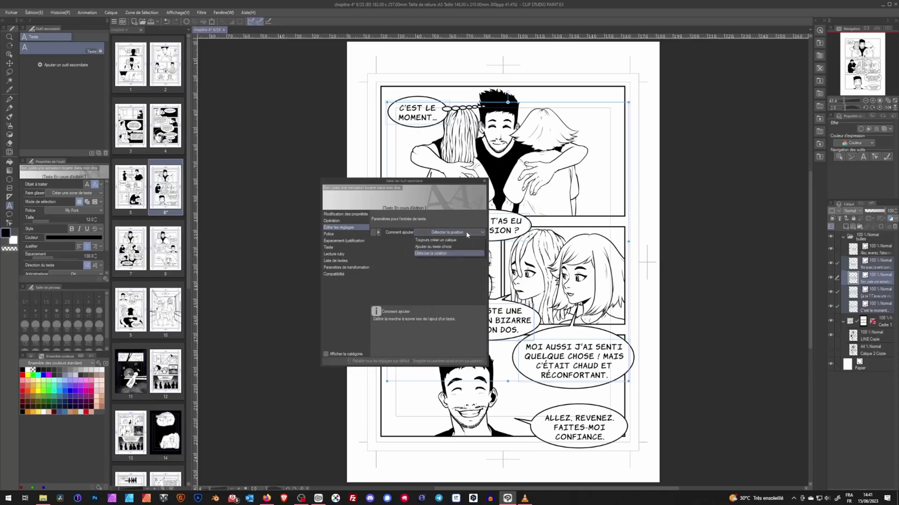
{"action": "left_click", "coordinate": [444, 248]}
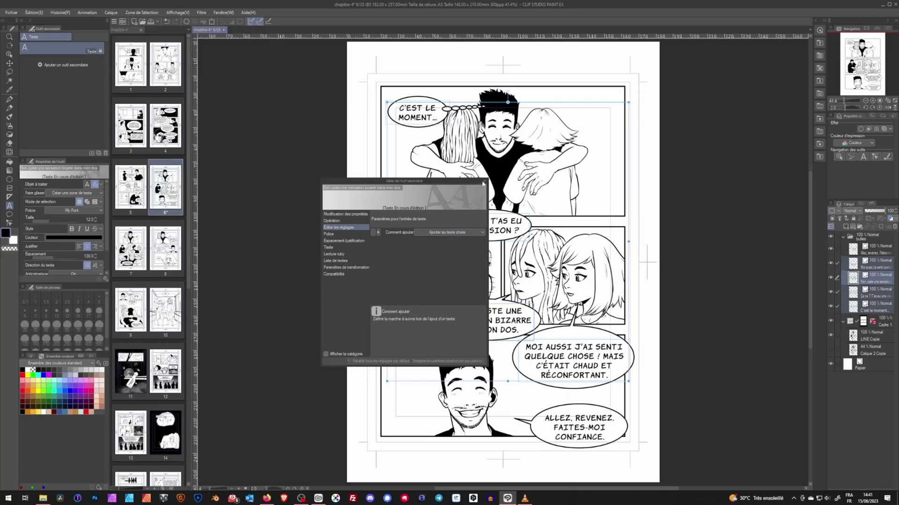
{"action": "left_click", "coordinate": [485, 181]}
- Test by adding the line 'BN VXBN C', delete it, then open the G-pen's detail settings
{"action": "left_click", "coordinate": [881, 253]}
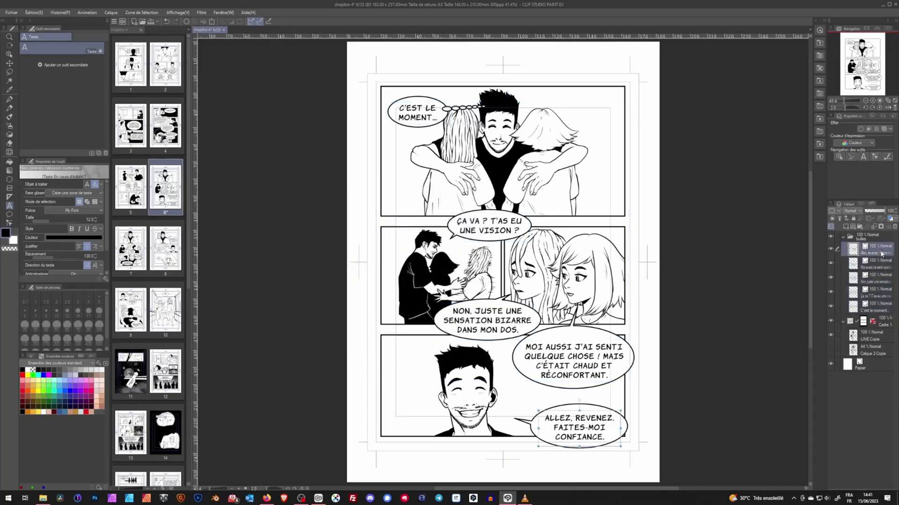
{"action": "left_click", "coordinate": [413, 393]}
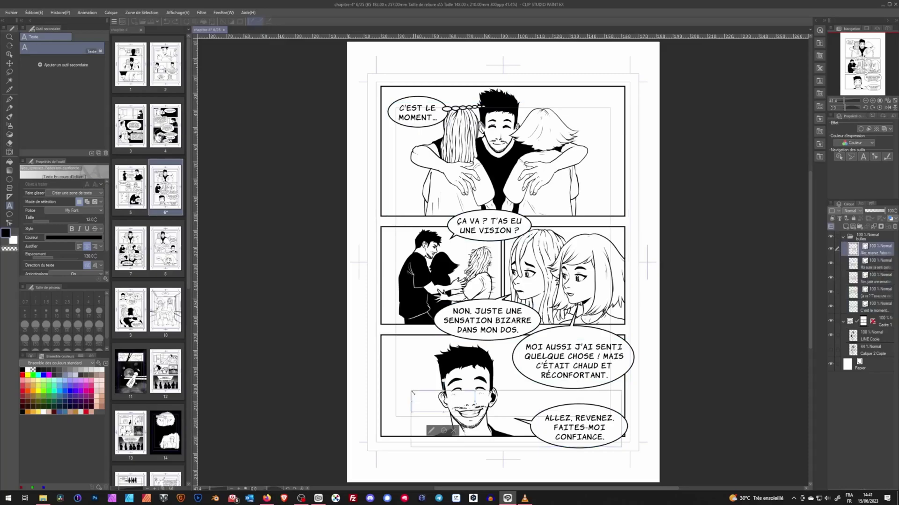
{"action": "type", "text": "BN VXBN C"}
{"action": "left_click", "coordinate": [444, 431]}
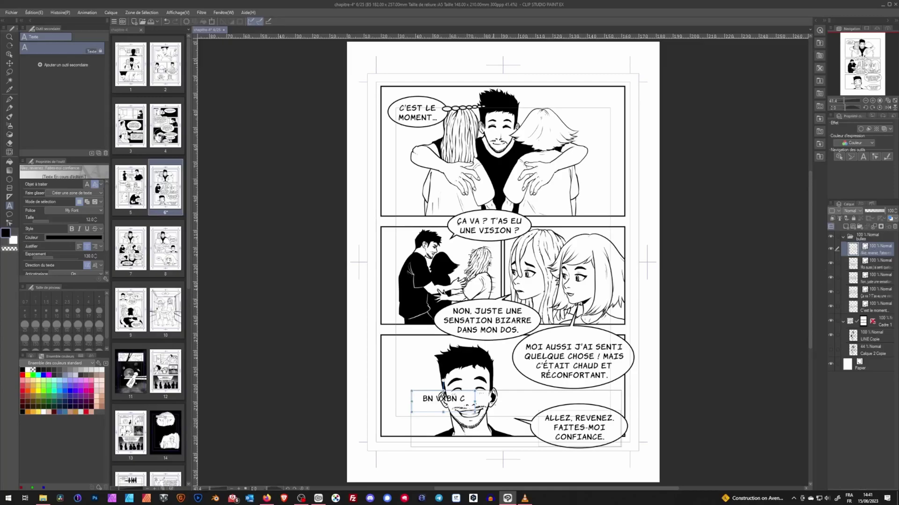
{"action": "left_click", "coordinate": [9, 54]}
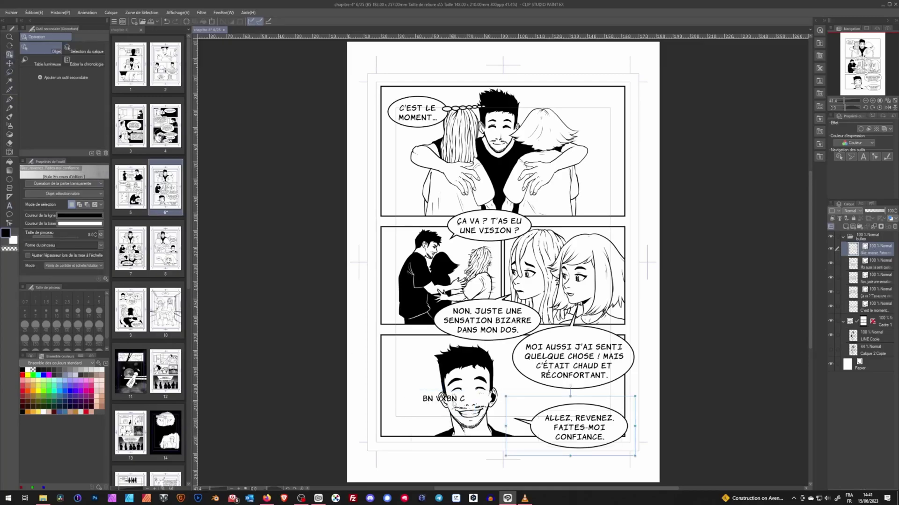
{"action": "left_click", "coordinate": [442, 398]}
{"action": "key", "text": "Delete"}
{"action": "left_click", "coordinate": [10, 100]}
{"action": "left_click", "coordinate": [105, 279]}
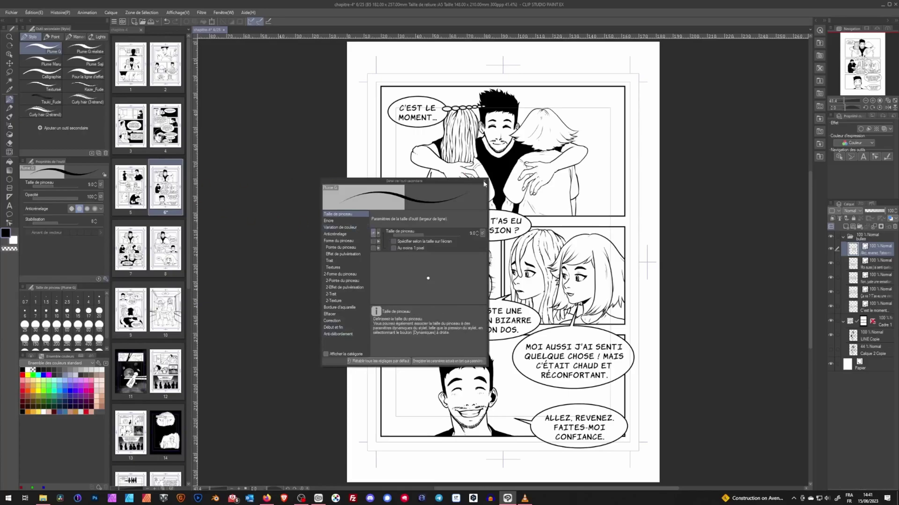
- Show the text tool's Police settings and toggle Style and Couleur visibility off and back on
{"action": "key", "text": "t"}
{"action": "left_click", "coordinate": [345, 234]}
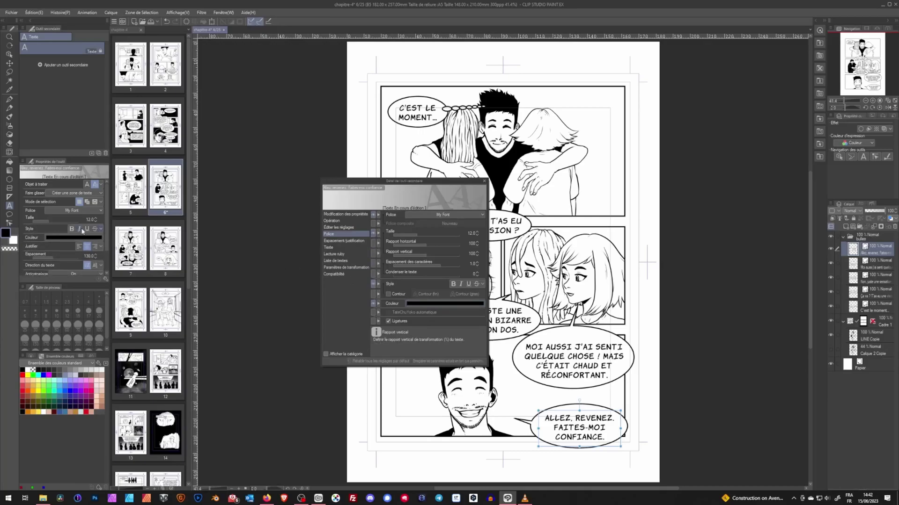
{"action": "left_click", "coordinate": [373, 284]}
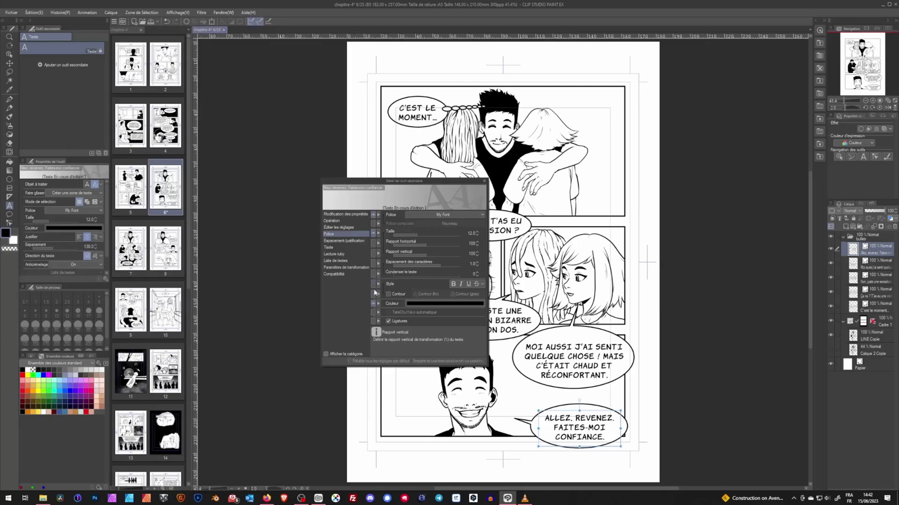
{"action": "left_click", "coordinate": [374, 304]}
{"action": "left_click", "coordinate": [374, 305]}
{"action": "left_click", "coordinate": [374, 284]}
- Show all installed fonts in the font list dropdown
{"action": "left_click", "coordinate": [470, 215]}
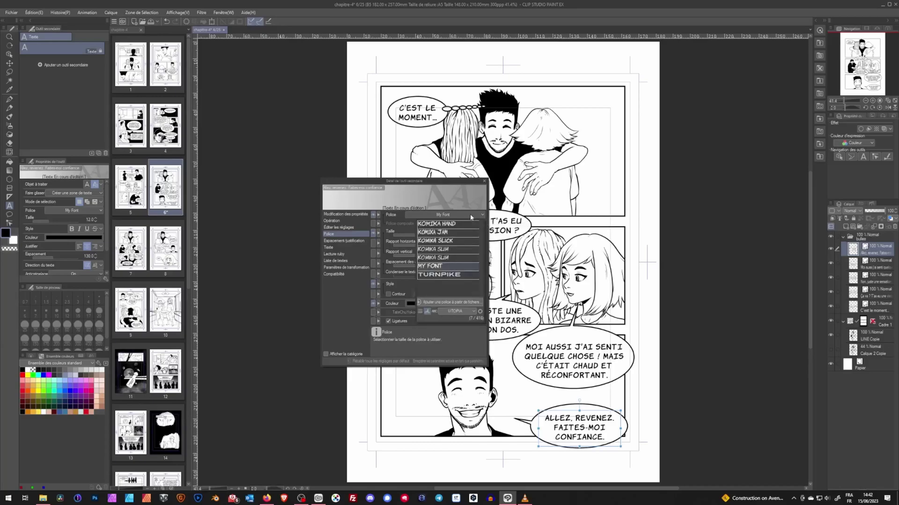
{"action": "left_click", "coordinate": [452, 310]}
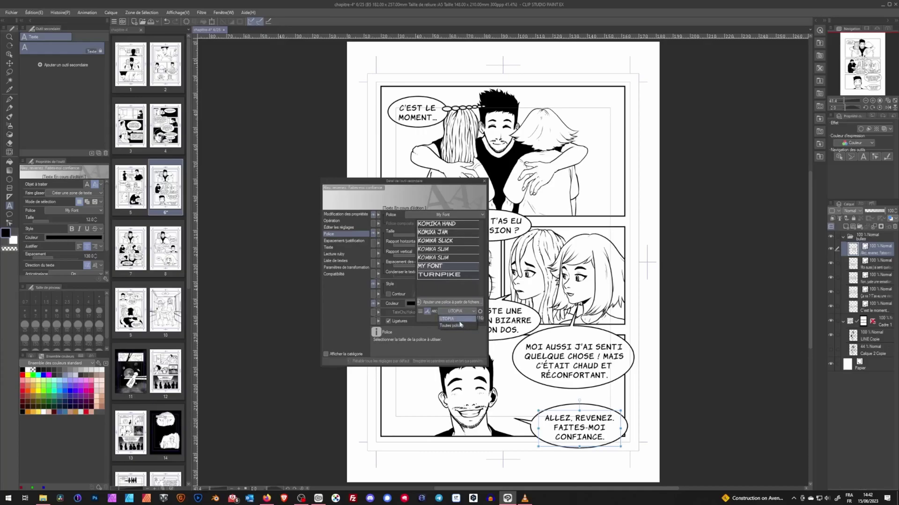
{"action": "left_click", "coordinate": [461, 325]}
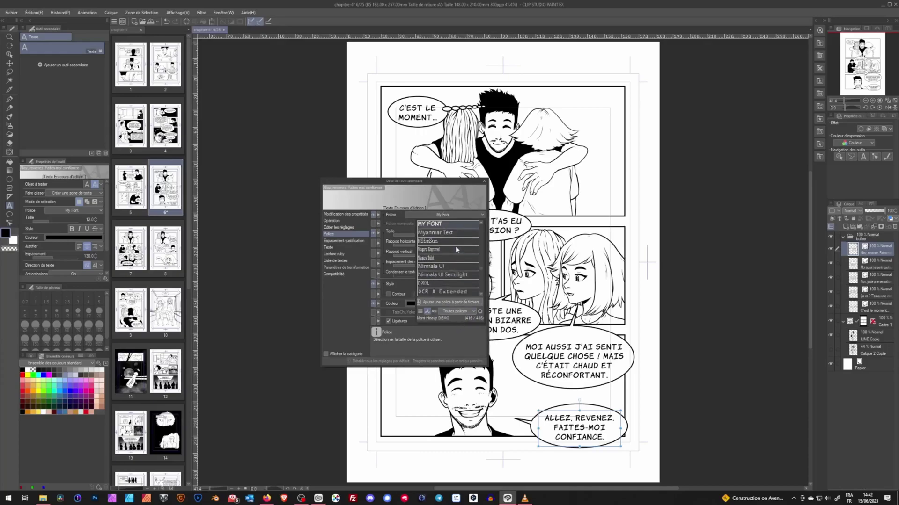
{"action": "scroll", "coordinate": [455, 246], "scroll_direction": "up", "scroll_amount": 10}
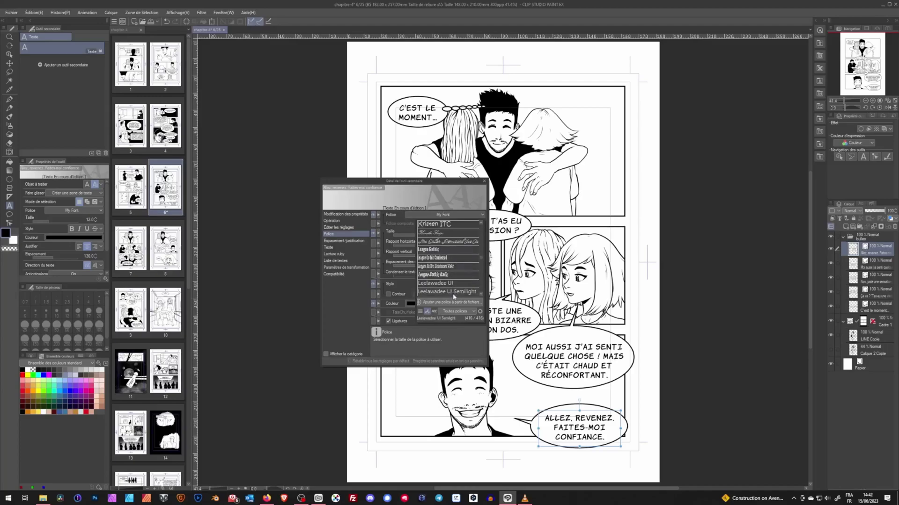
- Create a font list 'lsi' with Algerian, AmazDooMLeft2, AmazDooMRight2, Arial and Arial Narrow
{"action": "left_click", "coordinate": [480, 311]}
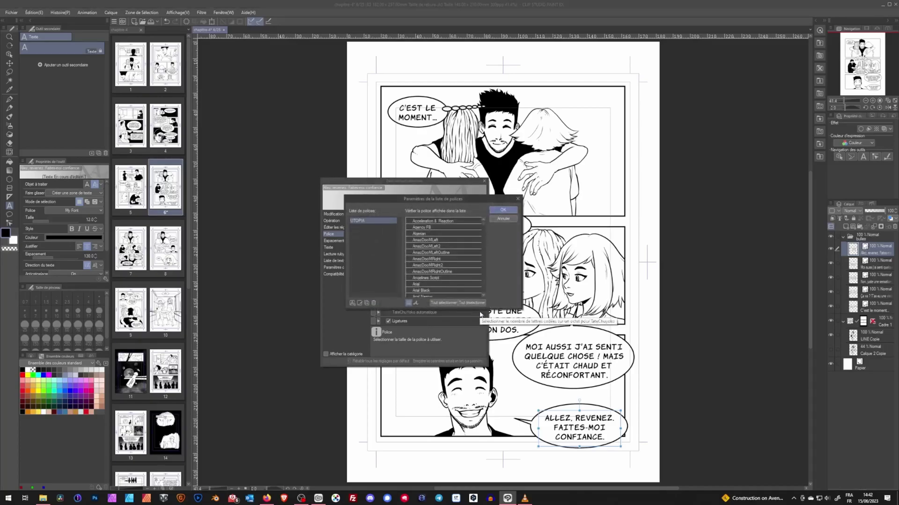
{"action": "left_click", "coordinate": [352, 303]}
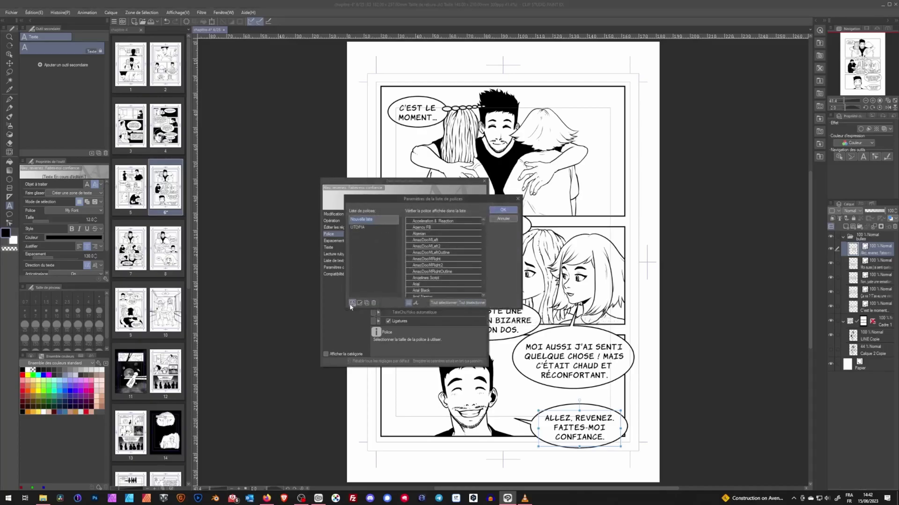
{"action": "type", "text": "lsi"}
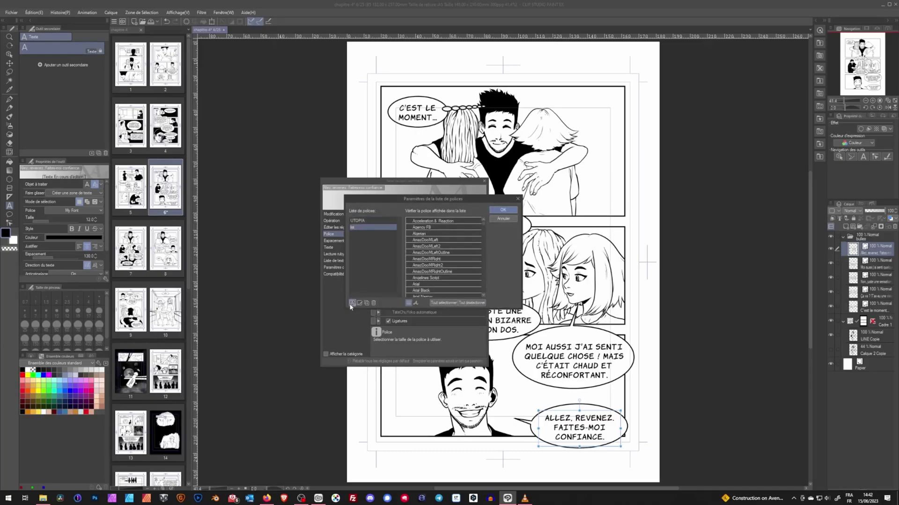
{"action": "left_click", "coordinate": [437, 233]}
{"action": "left_click", "coordinate": [437, 246]}
{"action": "left_click", "coordinate": [437, 264]}
{"action": "left_click", "coordinate": [437, 285]}
{"action": "left_click", "coordinate": [435, 296]}
{"action": "left_click", "coordinate": [502, 209]}
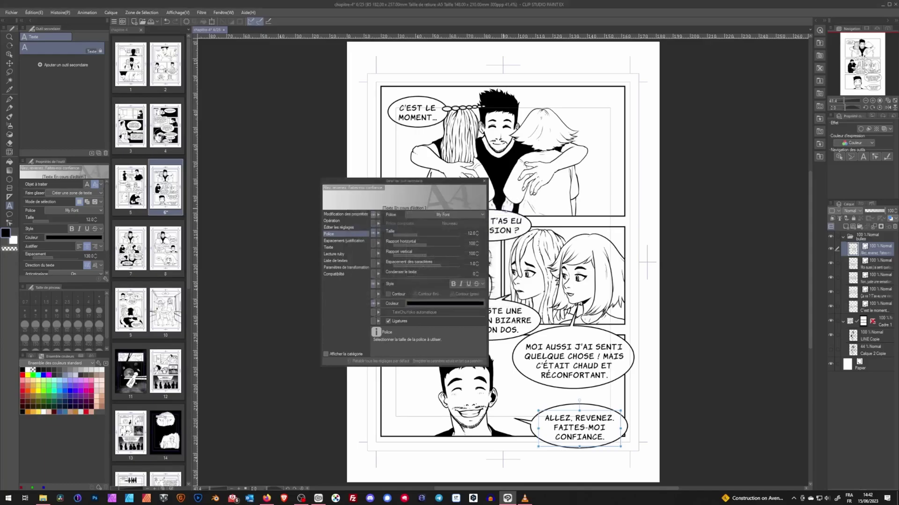
- Filter fonts to the lsi list, then switch back to the UTOPIA list
{"action": "left_click", "coordinate": [436, 213]}
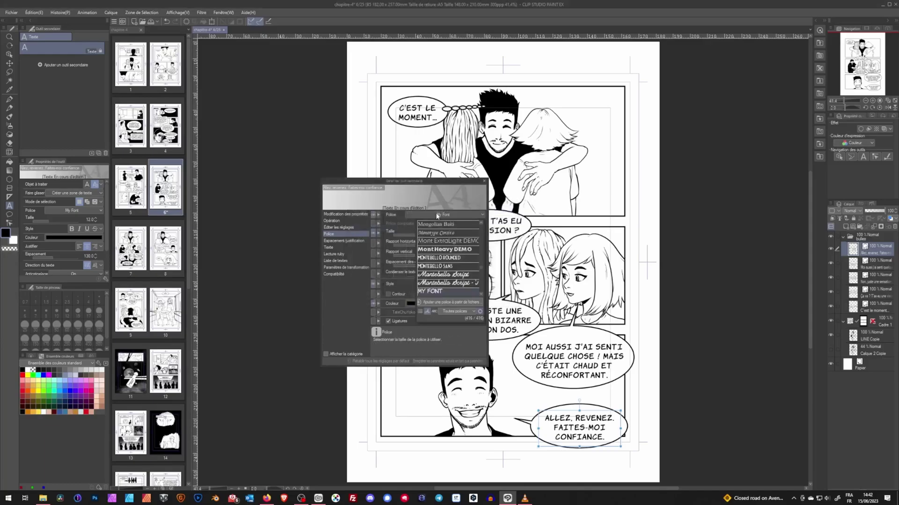
{"action": "left_click", "coordinate": [454, 311]}
{"action": "left_click", "coordinate": [447, 326]}
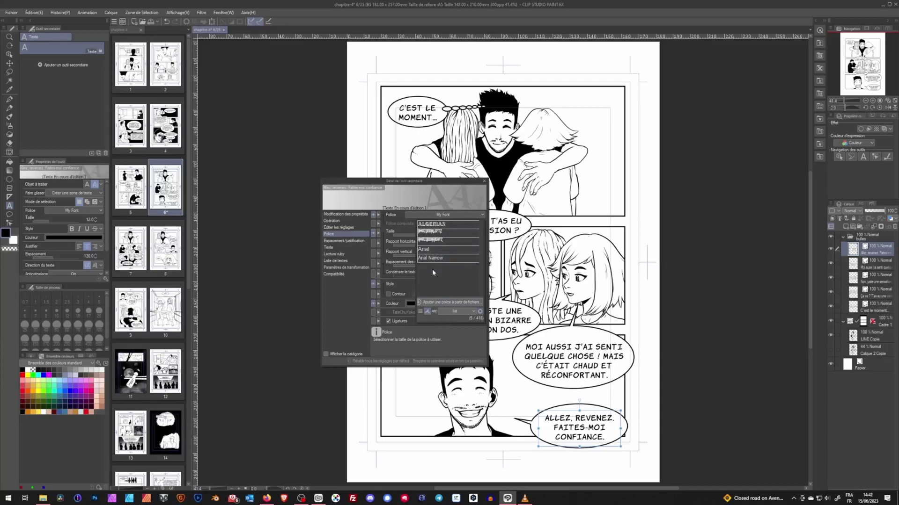
{"action": "left_click", "coordinate": [451, 311]}
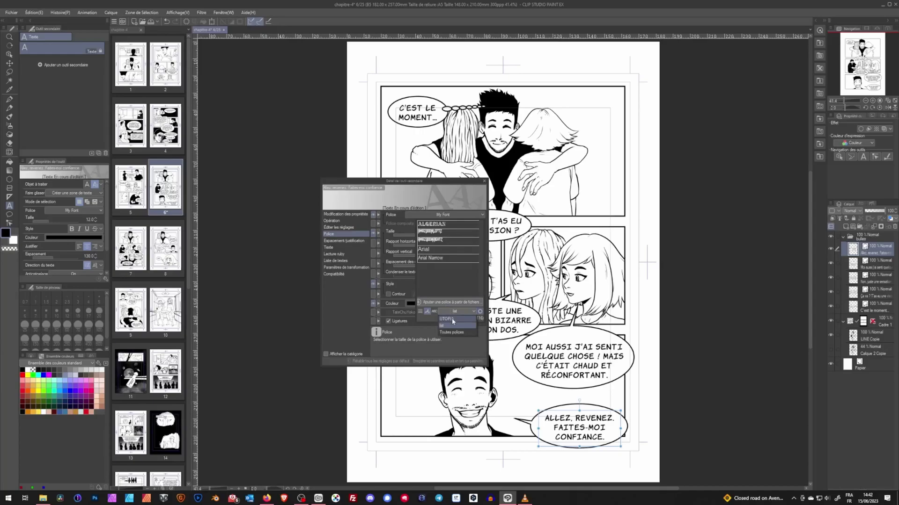
{"action": "left_click", "coordinate": [452, 319]}
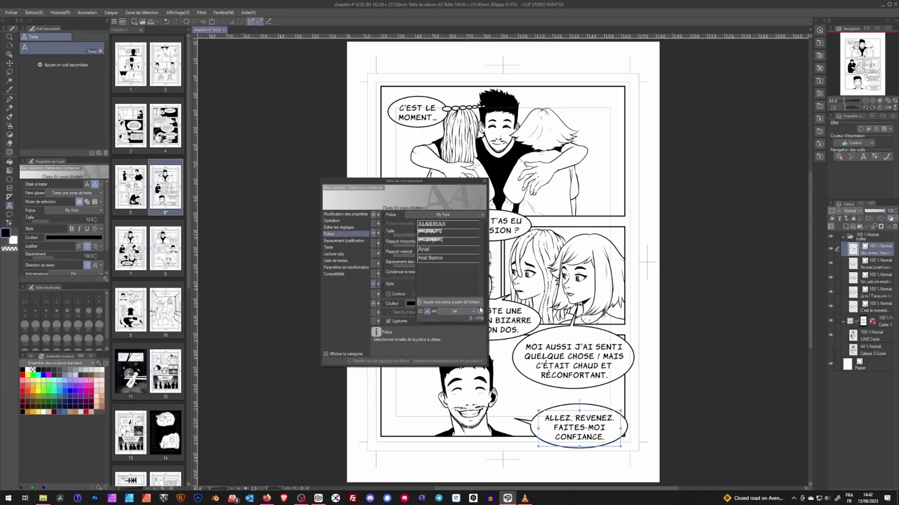
- Remove the lsi font list so only UTOPIA remains, and close the font list settings
{"action": "left_click", "coordinate": [479, 311]}
{"action": "left_click", "coordinate": [358, 228]}
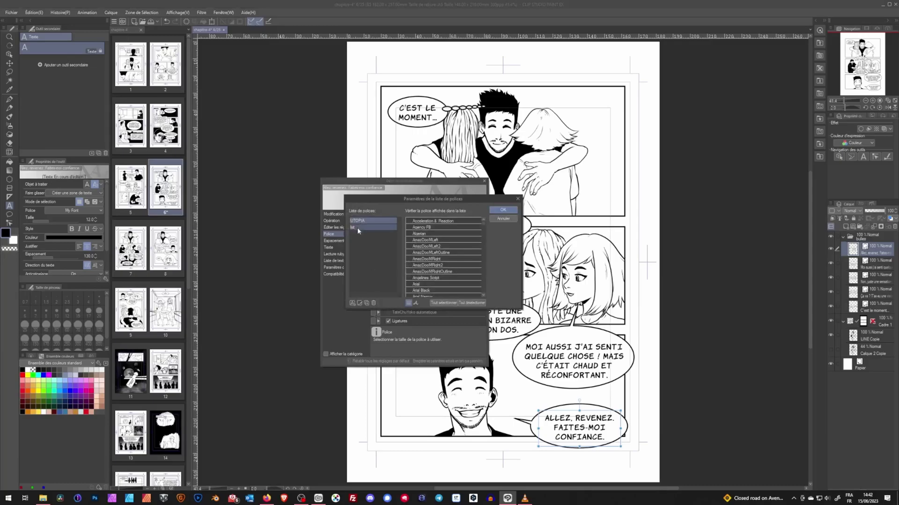
{"action": "left_click", "coordinate": [373, 303]}
{"action": "left_click", "coordinate": [471, 185]}
{"action": "left_click", "coordinate": [503, 209]}
- Toggle text direction to Verticale and back to Horizontal, and alignment to Bas and back to Haut
{"action": "left_click", "coordinate": [345, 240]}
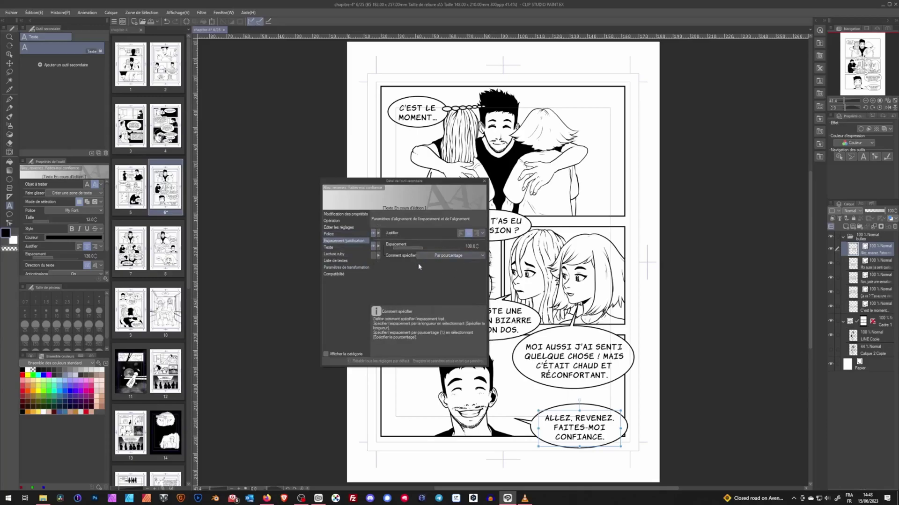
{"action": "key", "text": "Down"}
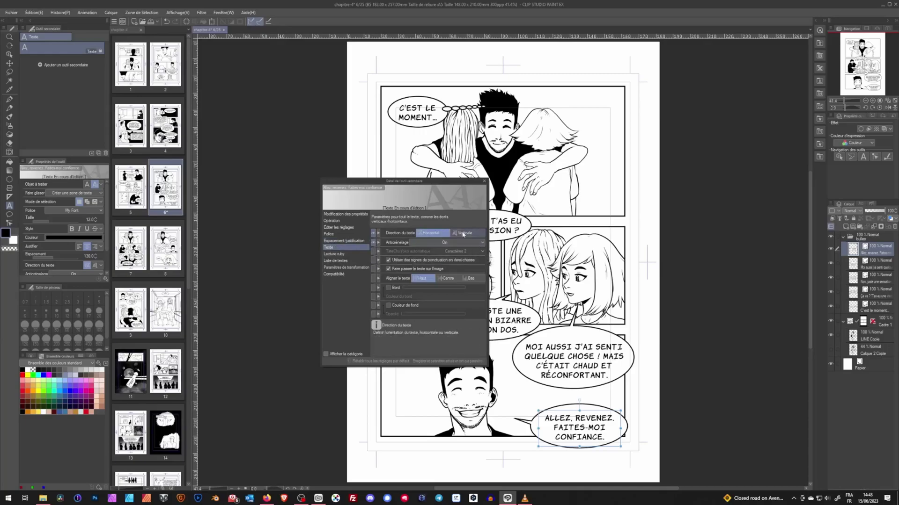
{"action": "left_click", "coordinate": [469, 236]}
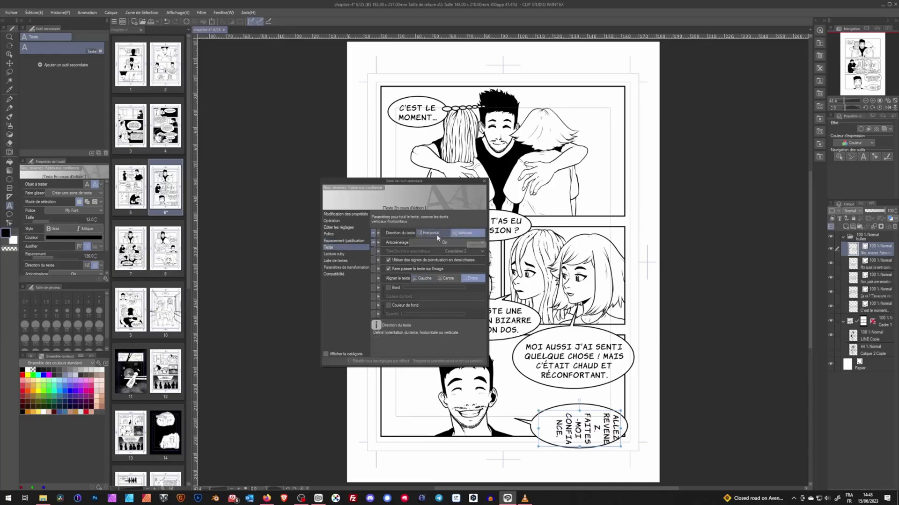
{"action": "left_click", "coordinate": [434, 234]}
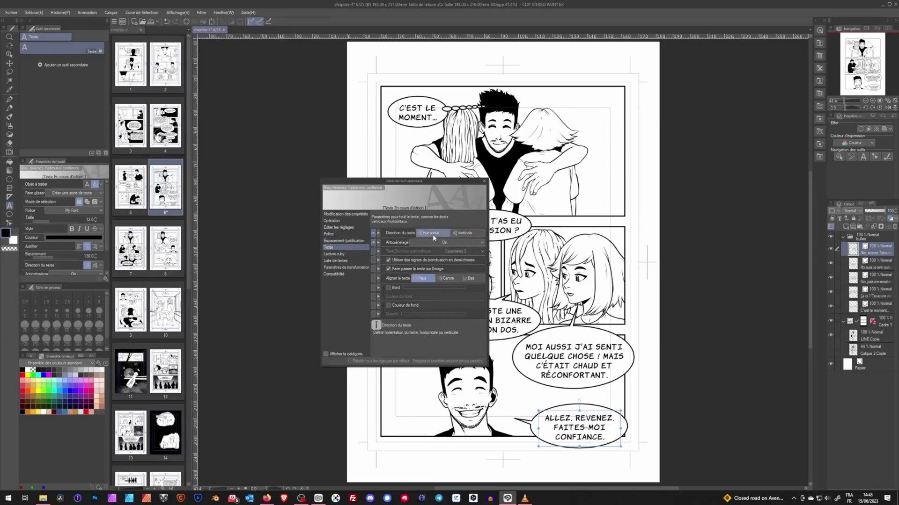
{"action": "left_click", "coordinate": [442, 279]}
{"action": "left_click", "coordinate": [422, 279]}
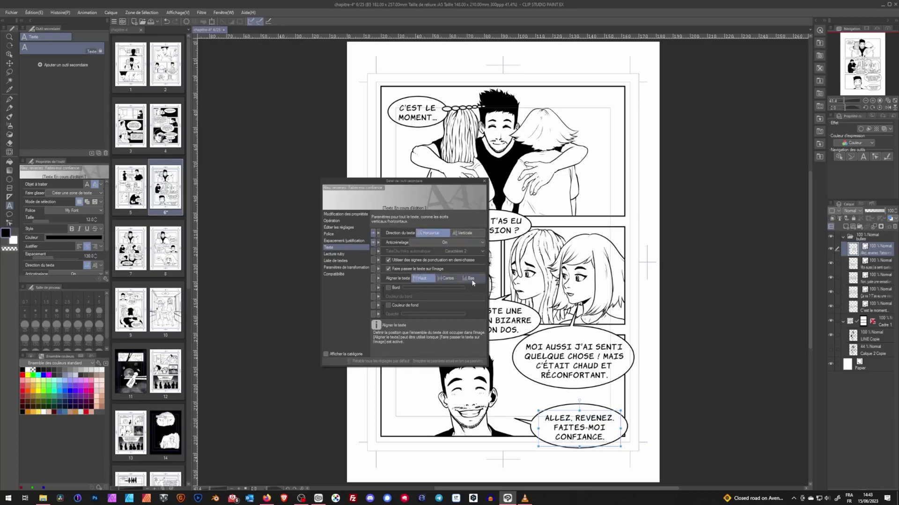
{"action": "left_click", "coordinate": [471, 279]}
{"action": "left_click", "coordinate": [417, 279]}
- Turn anti-aliasing off and then back on
{"action": "left_click", "coordinate": [421, 242]}
{"action": "left_click", "coordinate": [424, 261]}
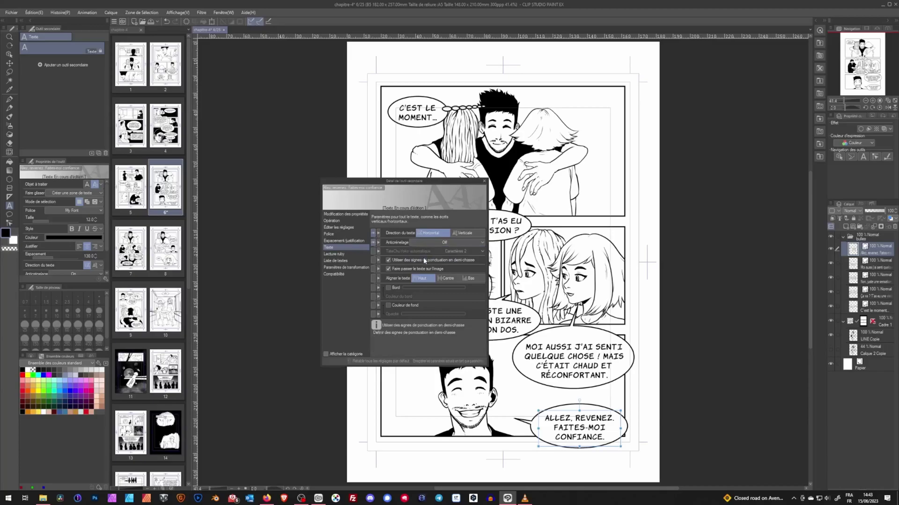
{"action": "left_click", "coordinate": [421, 243]}
{"action": "left_click", "coordinate": [421, 251]}
- Browse the Lecture ruby and Liste de textes categories, ending on Paramètres de transformation
{"action": "left_click", "coordinate": [333, 254]}
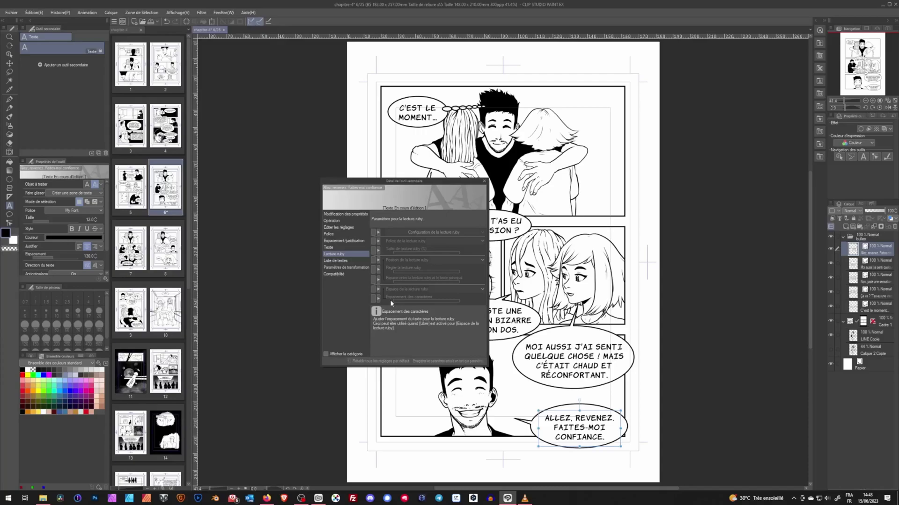
{"action": "left_click", "coordinate": [335, 261]}
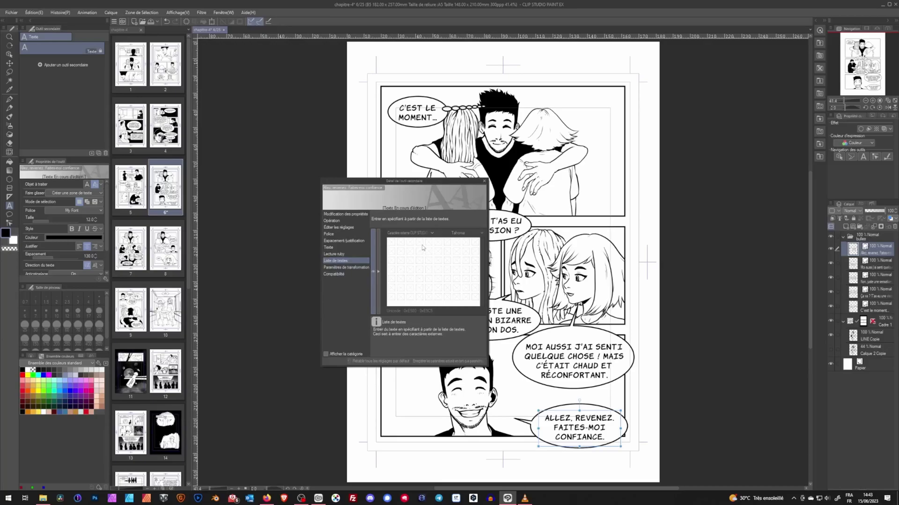
{"action": "left_click", "coordinate": [358, 269]}
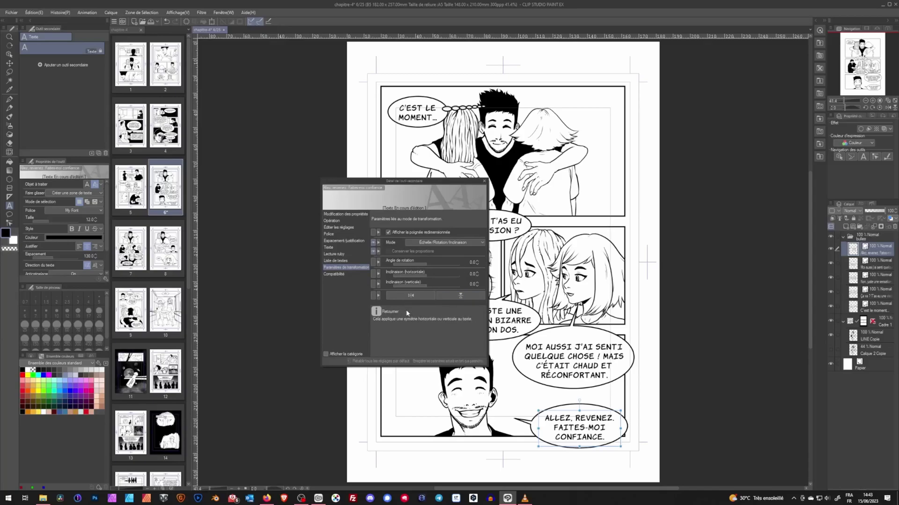
{"action": "left_click", "coordinate": [434, 243]}
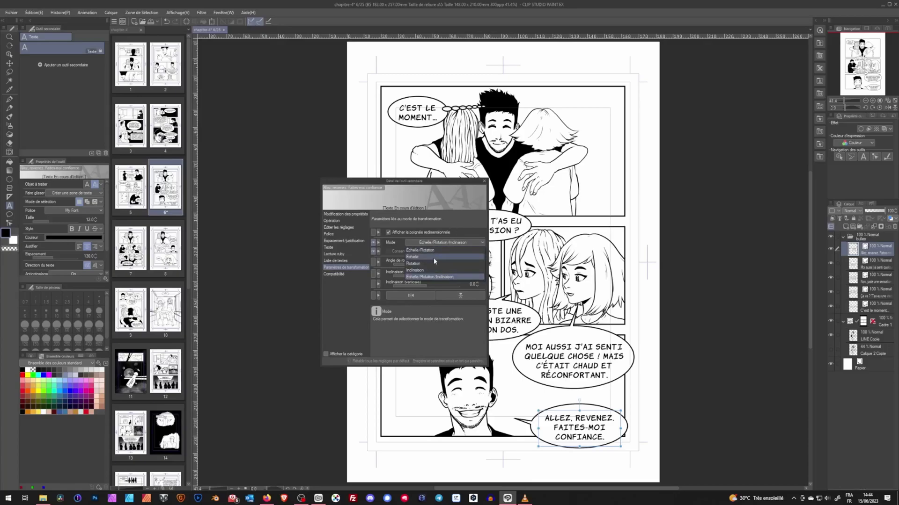
{"action": "left_click", "coordinate": [433, 257]}
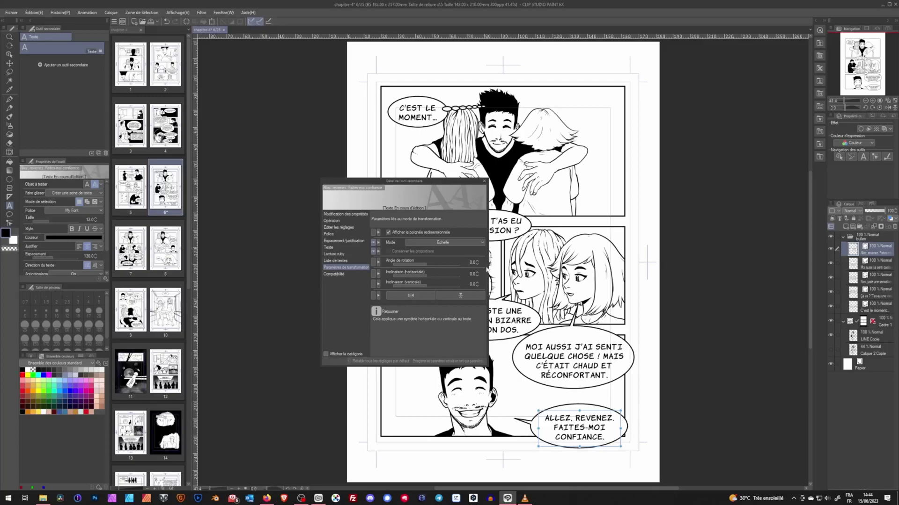
{"action": "left_click", "coordinate": [443, 242]}
{"action": "left_click", "coordinate": [439, 260]}
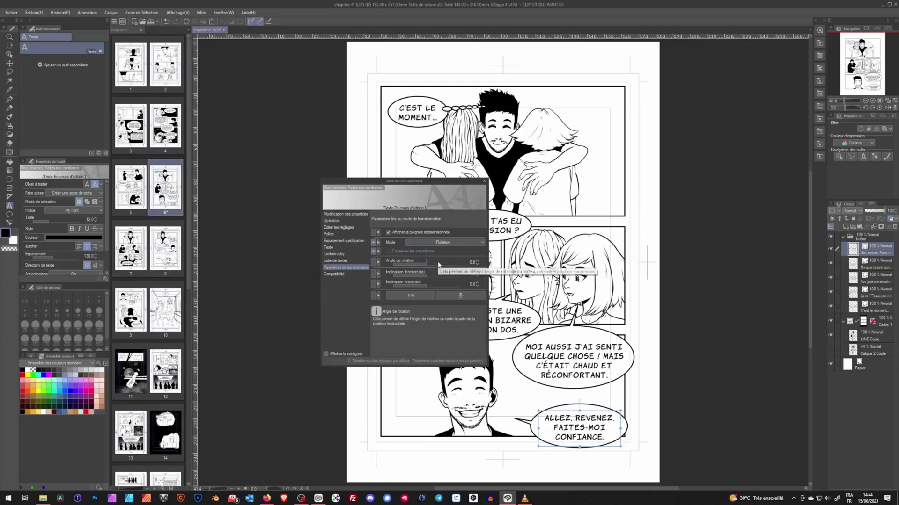
{"action": "left_click", "coordinate": [440, 243]}
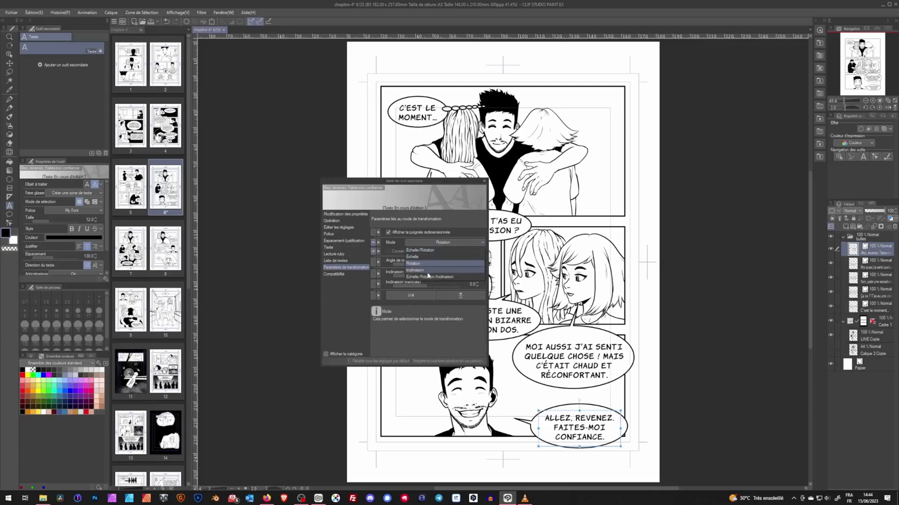
{"action": "left_click", "coordinate": [428, 271]}
{"action": "left_click", "coordinate": [435, 243]}
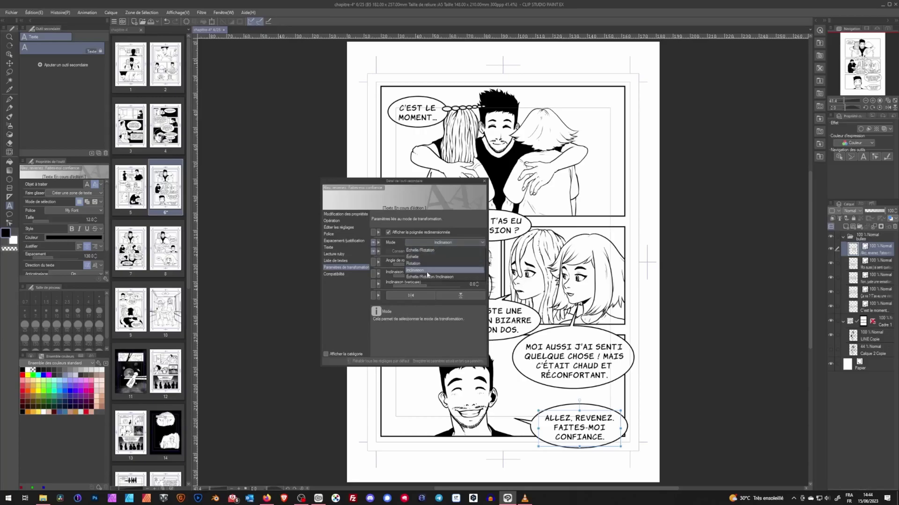
{"action": "left_click", "coordinate": [426, 277]}
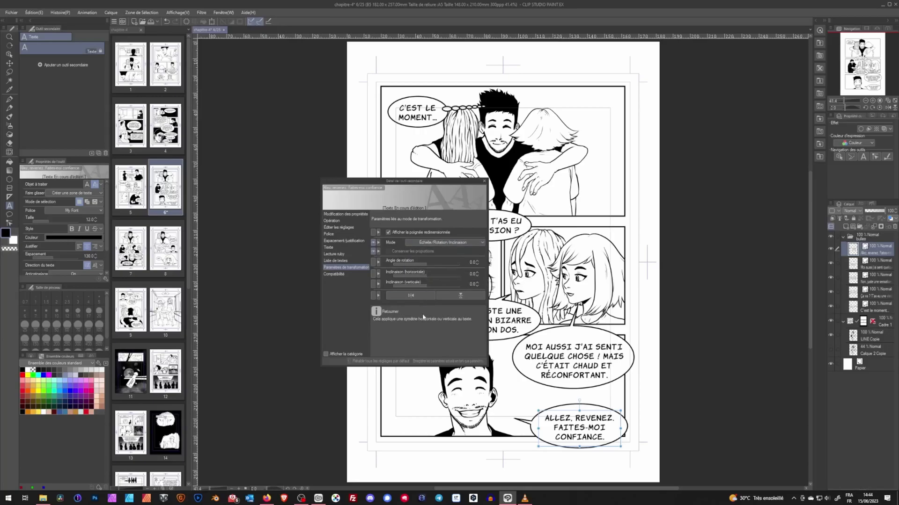
{"action": "left_click", "coordinate": [421, 296]}
{"action": "left_click", "coordinate": [434, 296]}
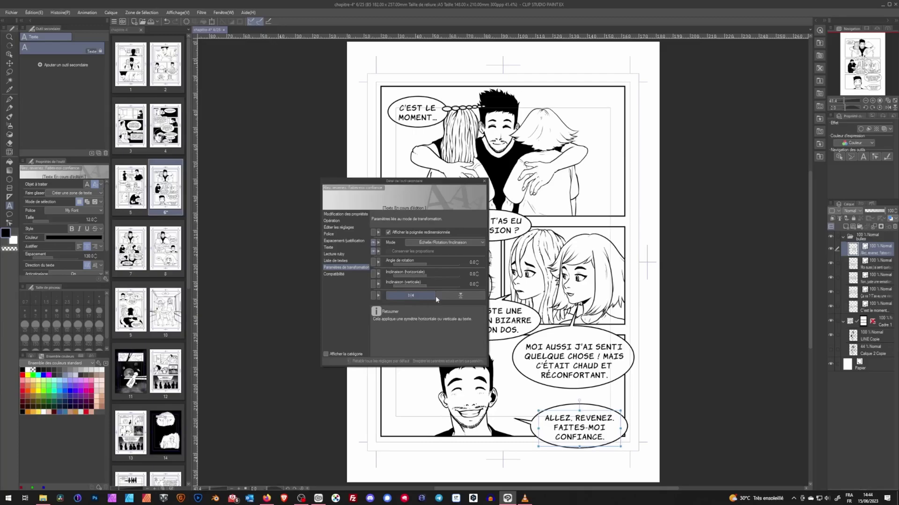
{"action": "left_click", "coordinate": [451, 297]}
{"action": "left_click", "coordinate": [453, 298]}
{"action": "left_click_drag", "start_coordinate": [442, 265], "coordinate": [469, 266]}
{"action": "left_click", "coordinate": [470, 263]}
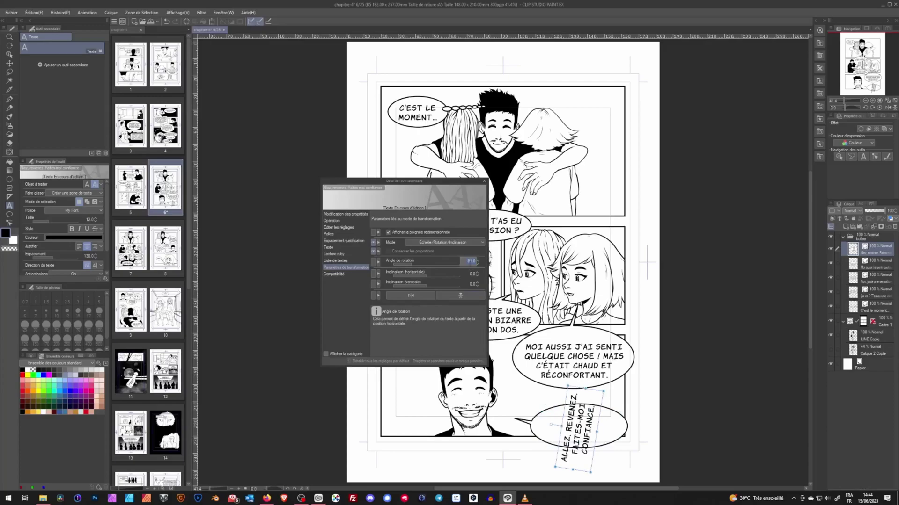
{"action": "type", "text": "0"}
{"action": "key", "text": "Return"}
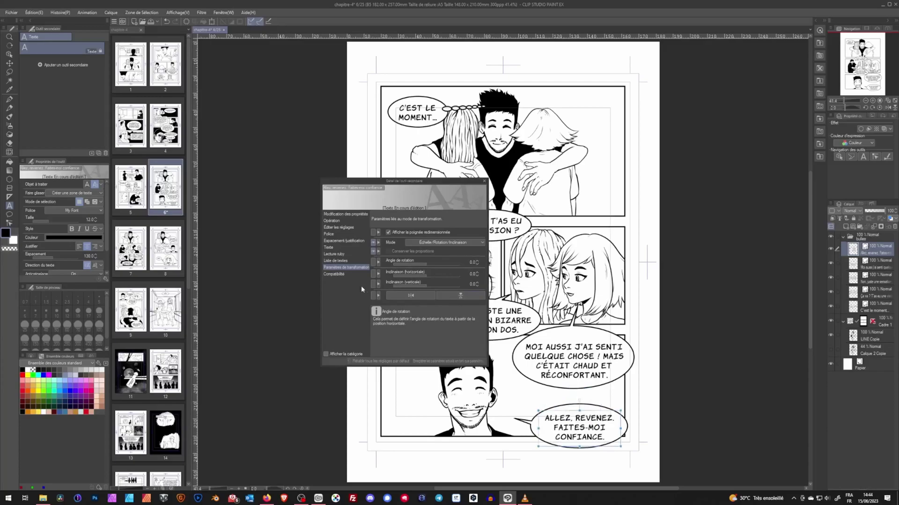
- Select the LINE Copie layer and view the Couleur du texte choices without changing them
{"action": "left_click", "coordinate": [865, 342]}
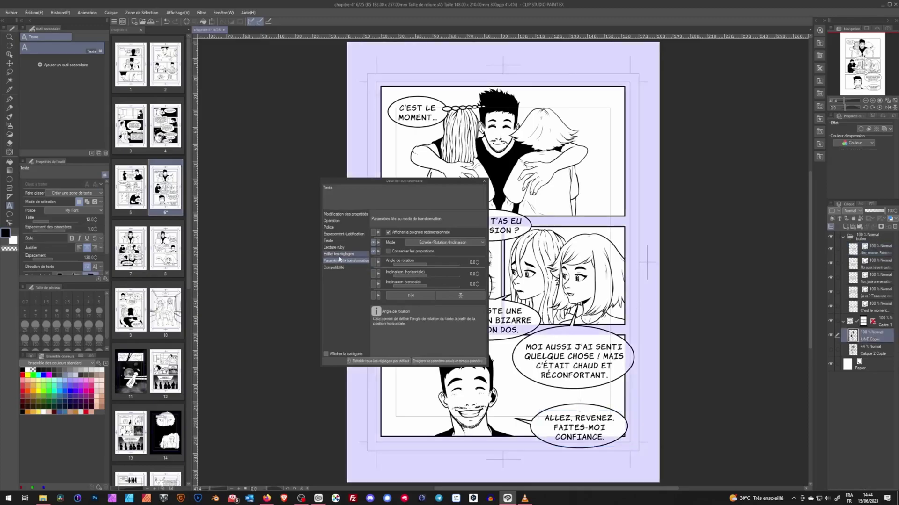
{"action": "left_click", "coordinate": [342, 255]}
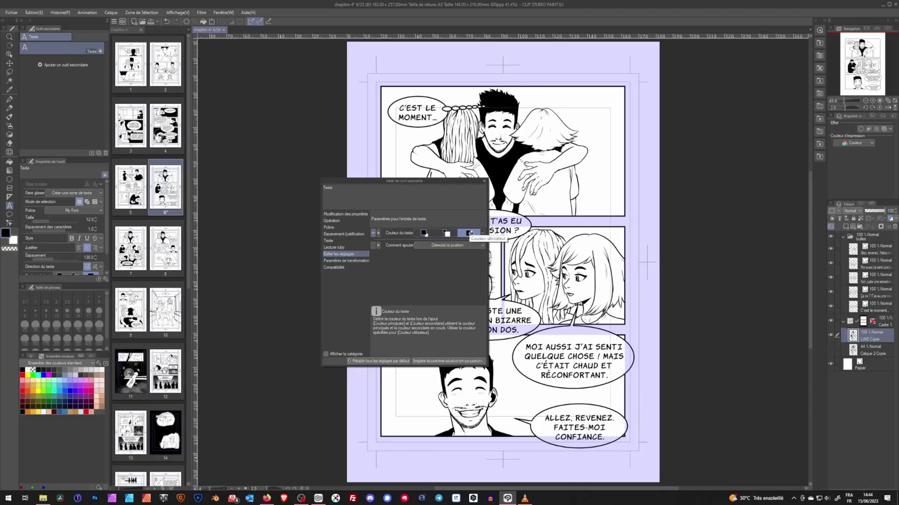
{"action": "left_click", "coordinate": [482, 234]}
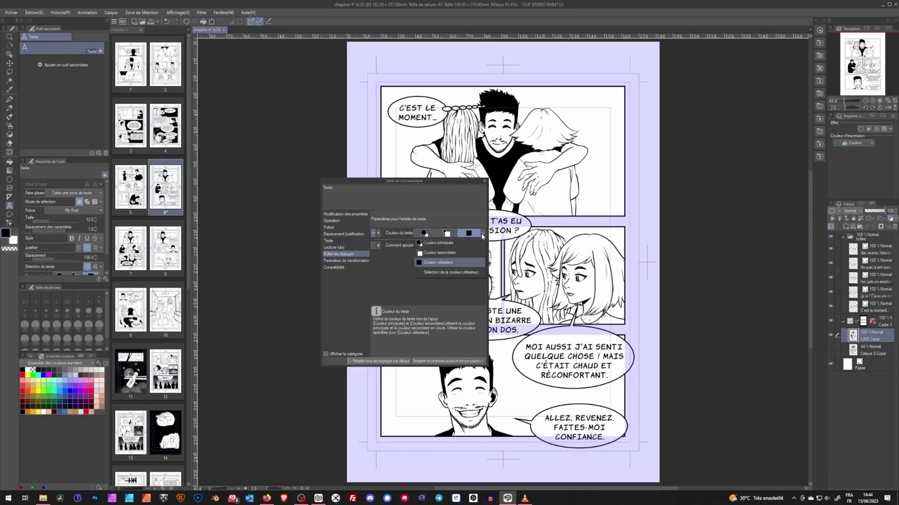
{"action": "left_click", "coordinate": [462, 291]}
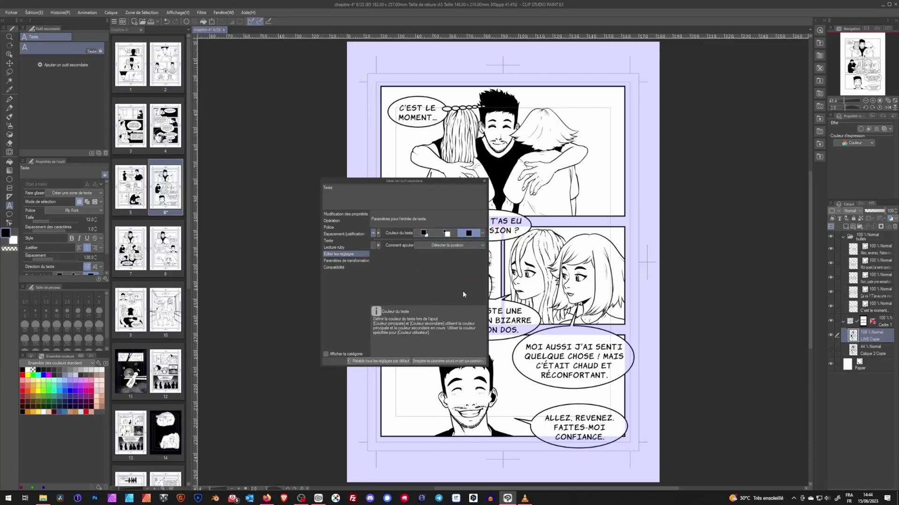